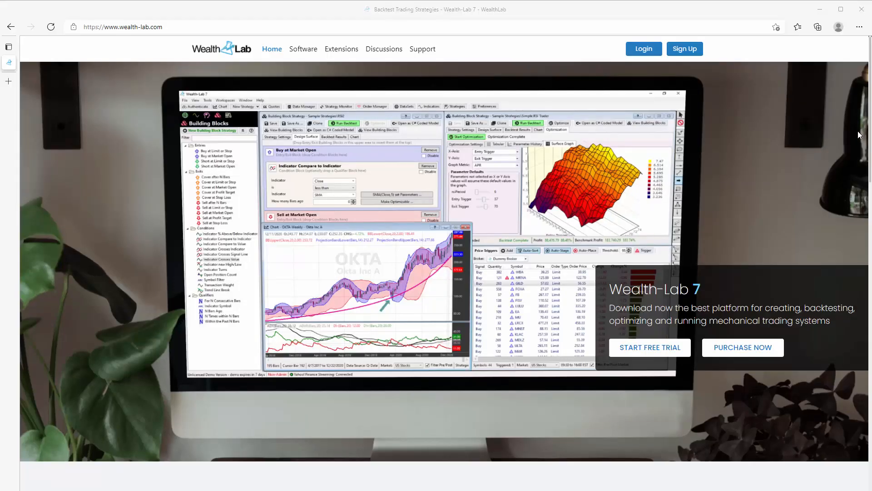
{"action": "left_click_drag", "start_coordinate": [870, 133], "coordinate": [869, 303]}
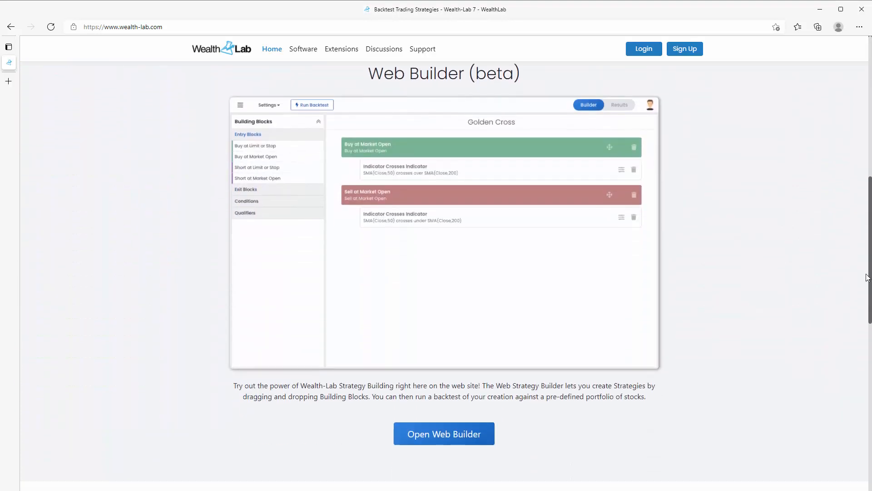
Step: Launch the Web Builder from the wealth-lab.com home page
{"action": "left_click", "coordinate": [445, 332]}
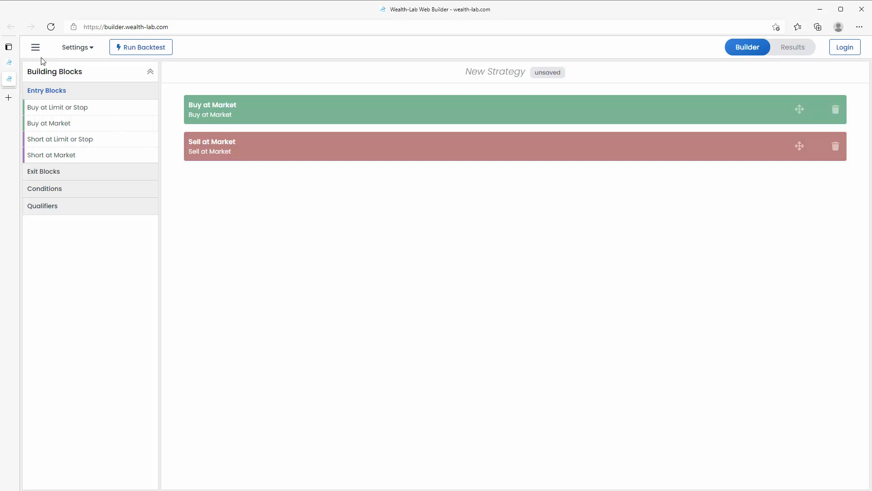
Step: Start a new strategy, visit the free sign-up page via Login, then return to the Builder
{"action": "left_click", "coordinate": [35, 47]}
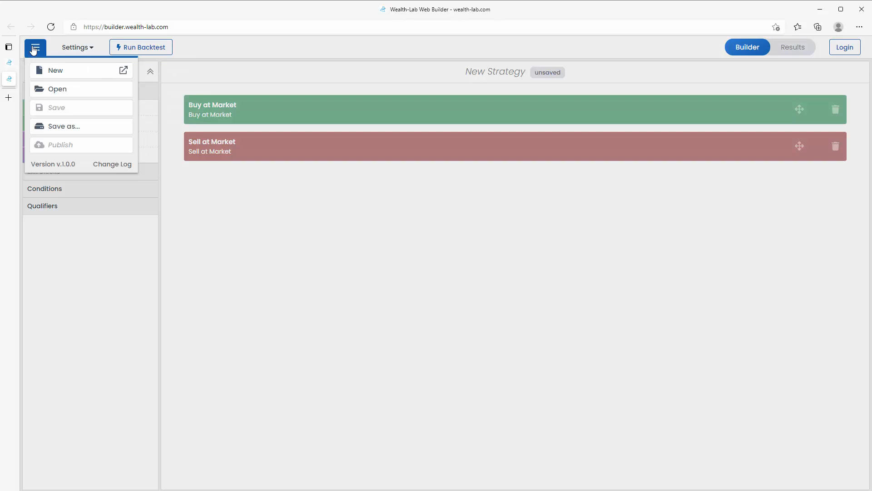
{"action": "left_click", "coordinate": [55, 70]}
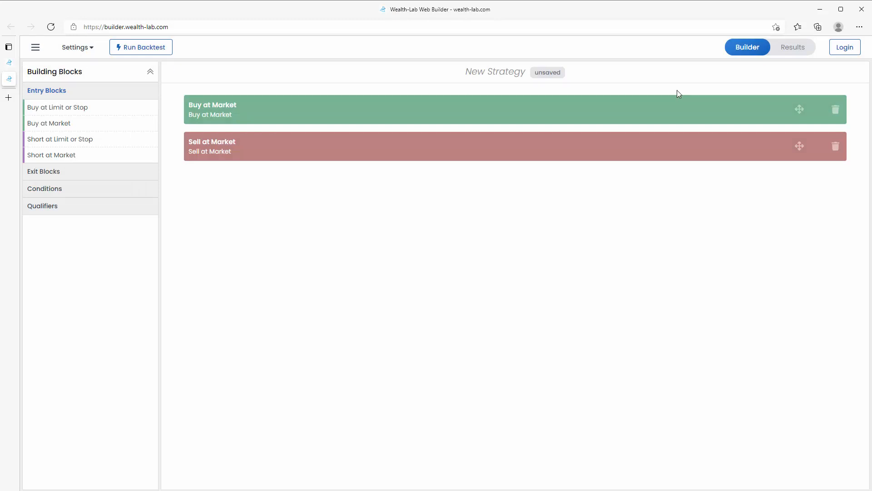
{"action": "left_click", "coordinate": [842, 49]}
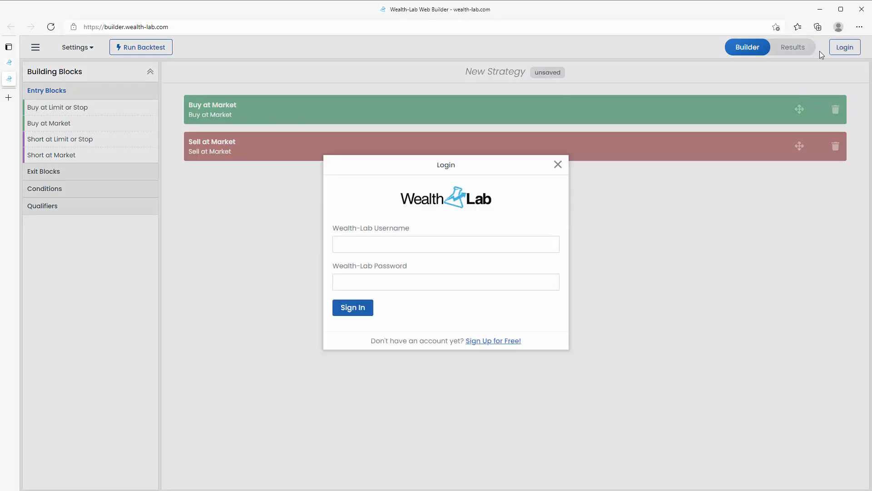
{"action": "left_click", "coordinate": [501, 345]}
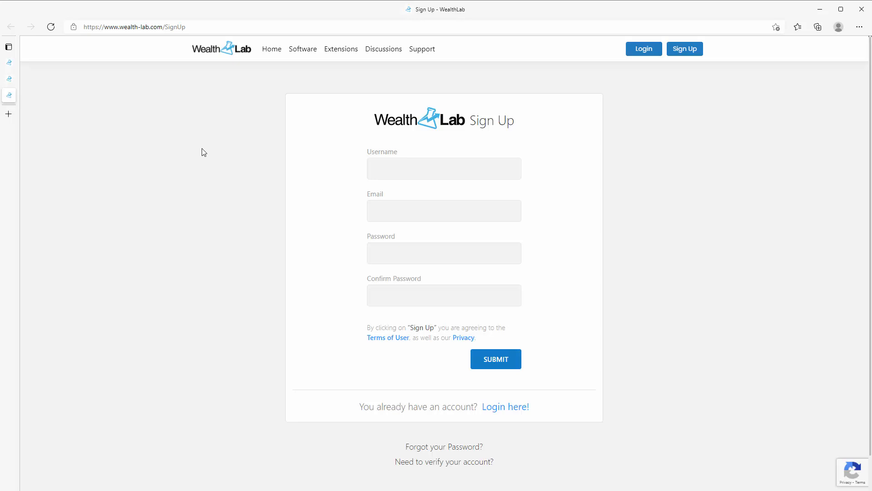
{"action": "left_click", "coordinate": [9, 81]}
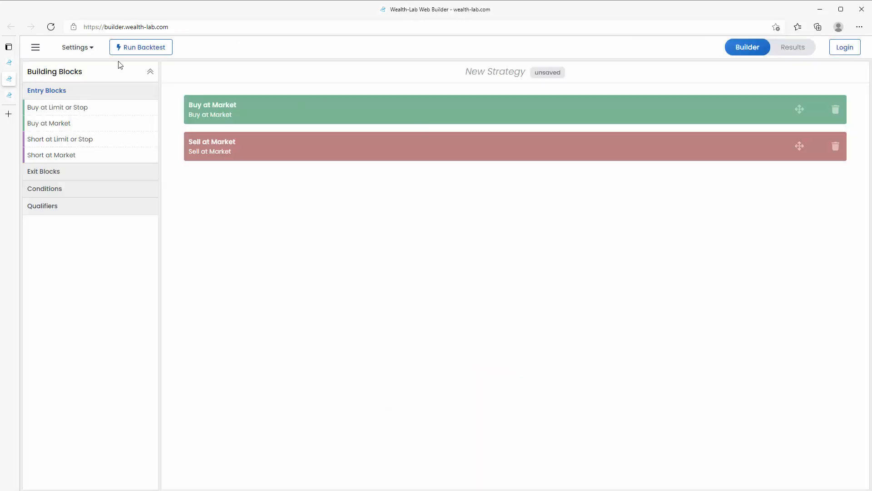
Step: Set position sizing to Percent of Equity at 10 percent
{"action": "left_click", "coordinate": [85, 51]}
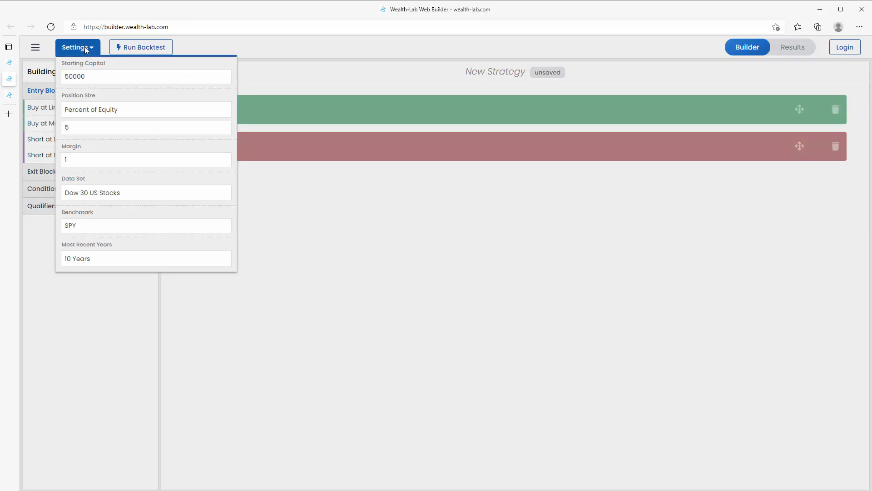
{"action": "left_click", "coordinate": [104, 111]}
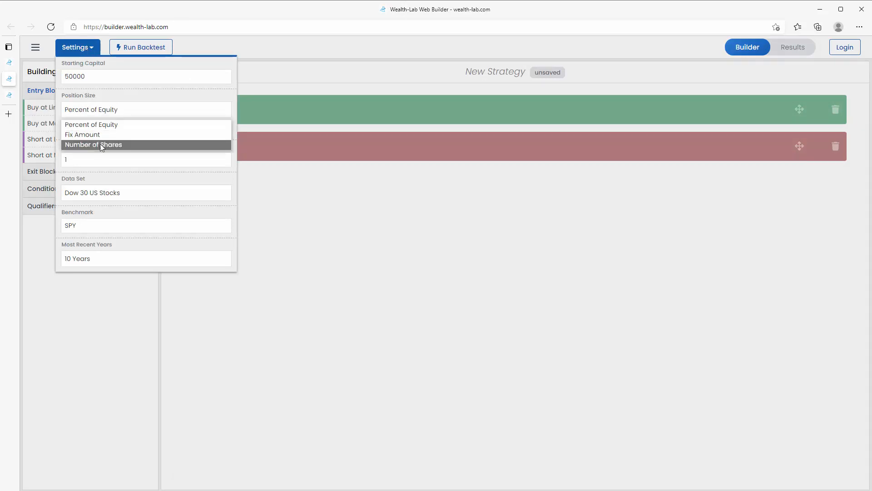
{"action": "left_click", "coordinate": [122, 125]}
{"action": "left_click", "coordinate": [121, 127]}
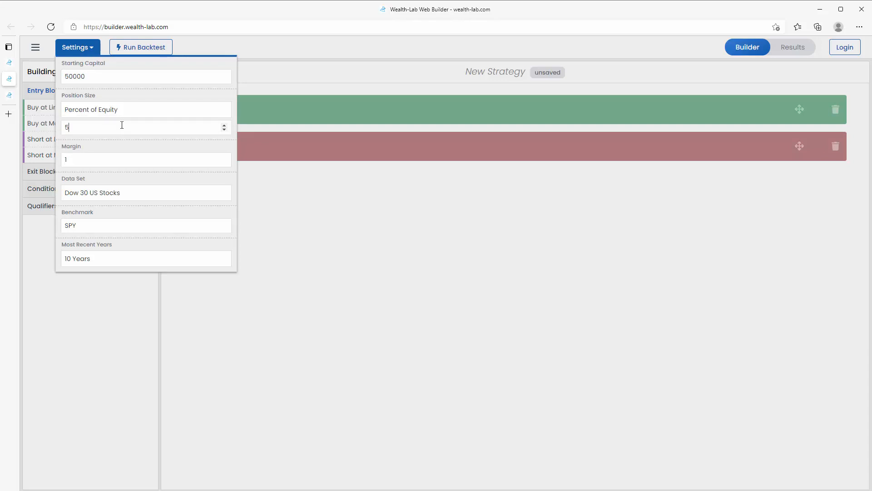
{"action": "left_click_drag", "start_coordinate": [113, 126], "coordinate": [45, 128]}
{"action": "type", "text": "10"}
{"action": "key", "text": "Tab"}
Step: Keep Dow 30 data, benchmark against QQQ, and limit the backtest to 5 years
{"action": "left_click", "coordinate": [137, 194]}
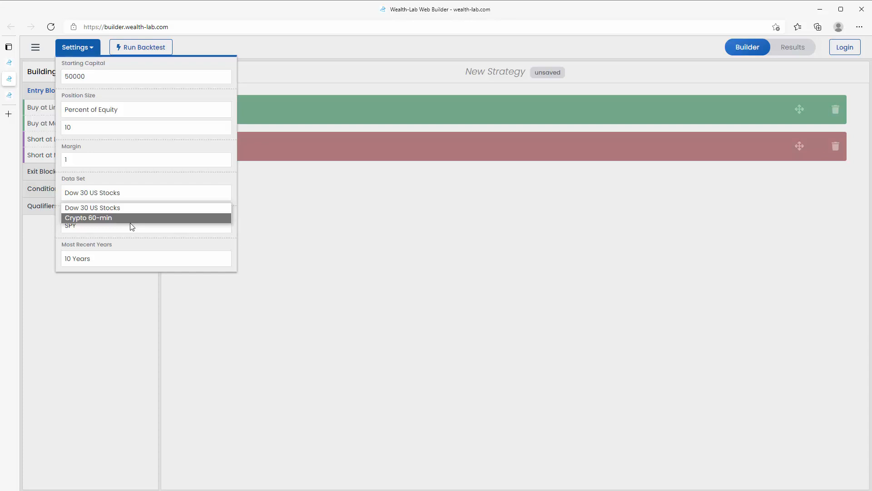
{"action": "left_click", "coordinate": [140, 209]}
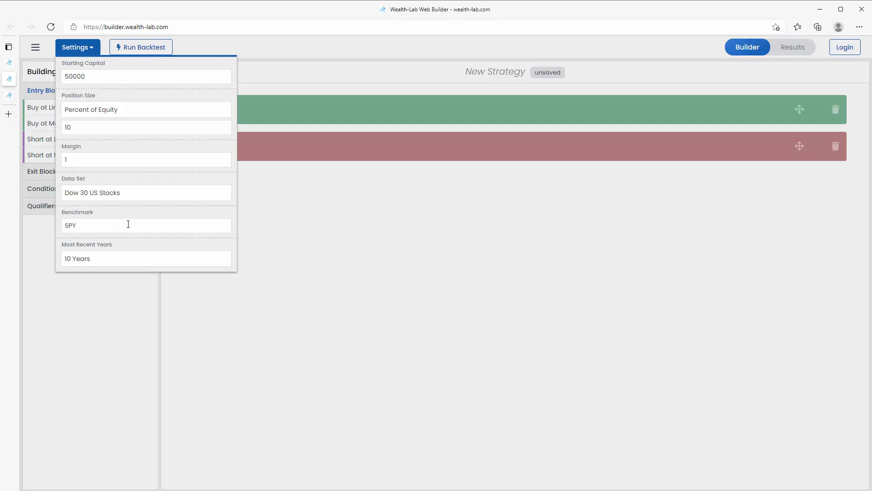
{"action": "double_click", "coordinate": [126, 226]}
{"action": "type", "text": "Q"}
{"action": "type", "text": "QQ"}
{"action": "left_click", "coordinate": [122, 260]}
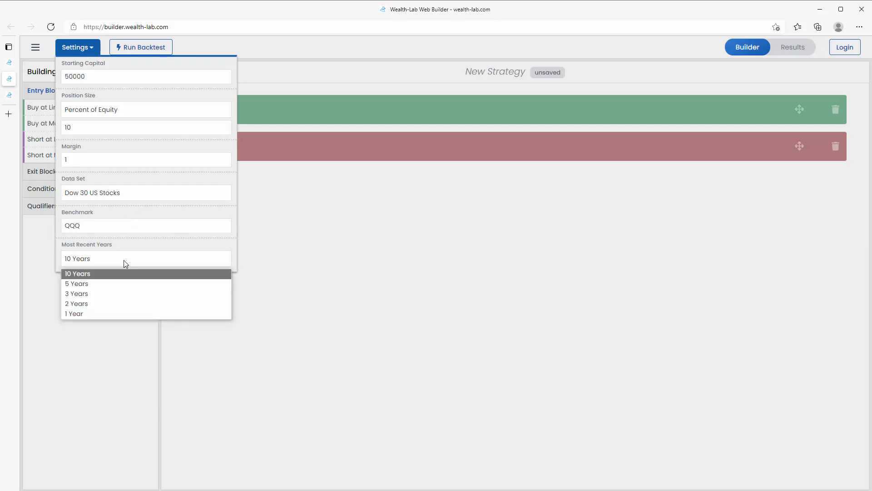
{"action": "left_click", "coordinate": [124, 284]}
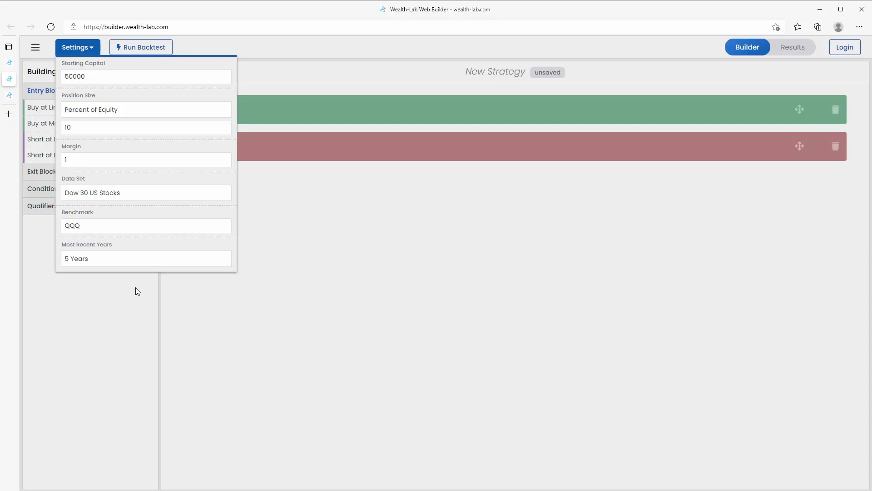
{"action": "left_click", "coordinate": [343, 263]}
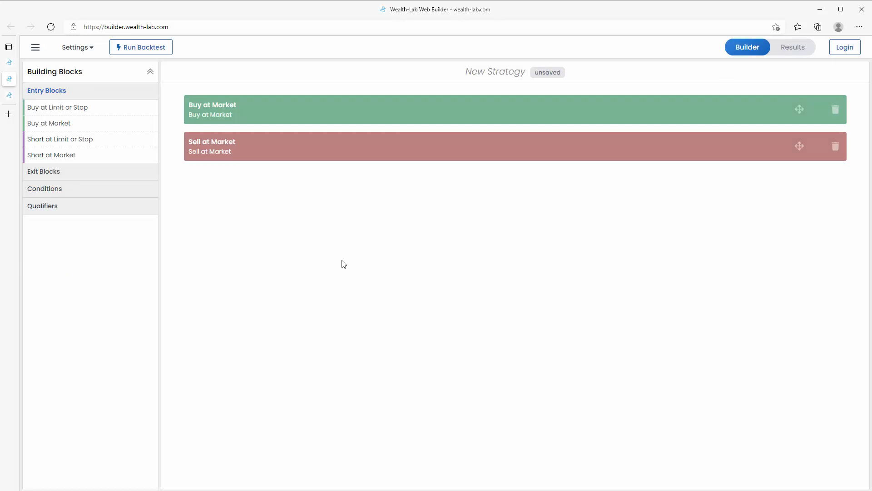
{"action": "left_click", "coordinate": [78, 171]}
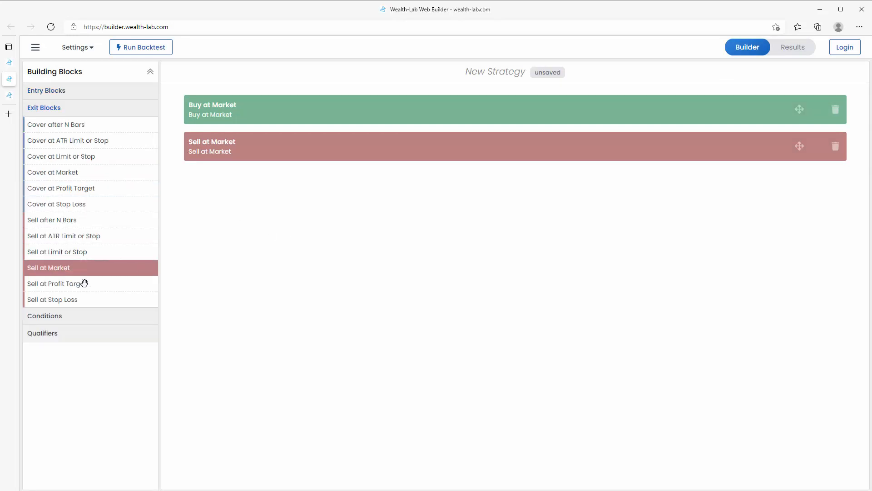
{"action": "left_click", "coordinate": [45, 316]}
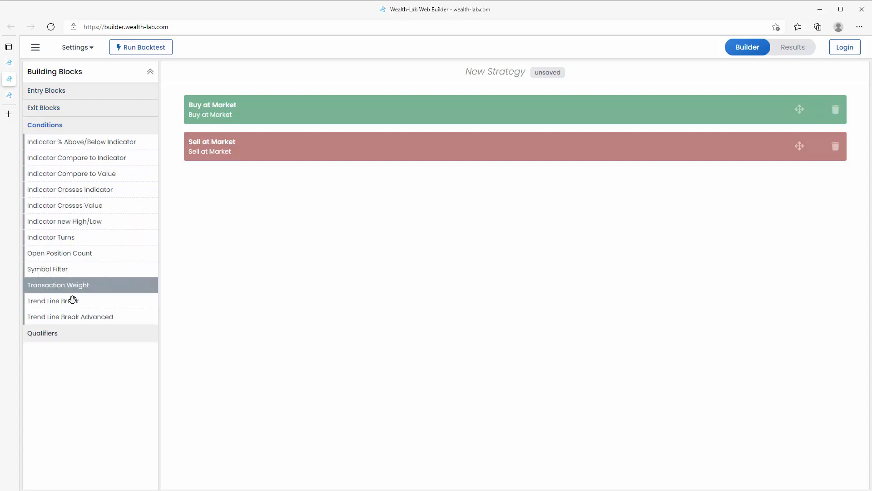
{"action": "left_click", "coordinate": [73, 336]}
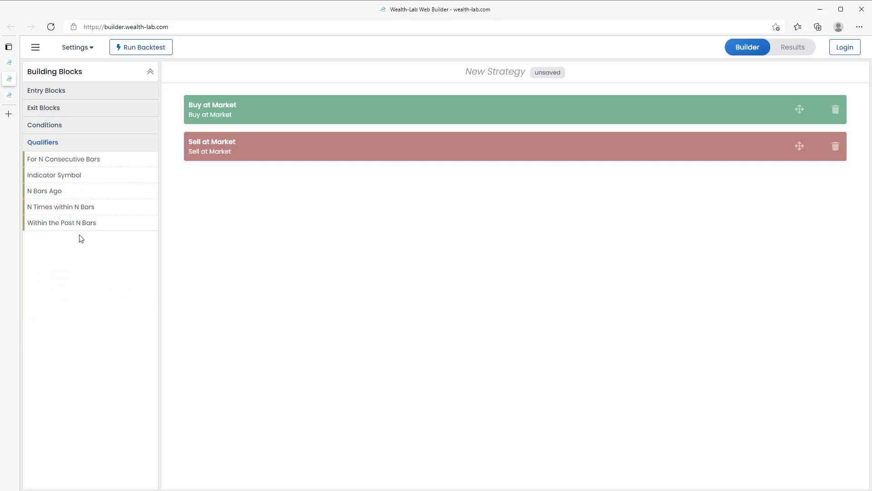
{"action": "left_click", "coordinate": [36, 48]}
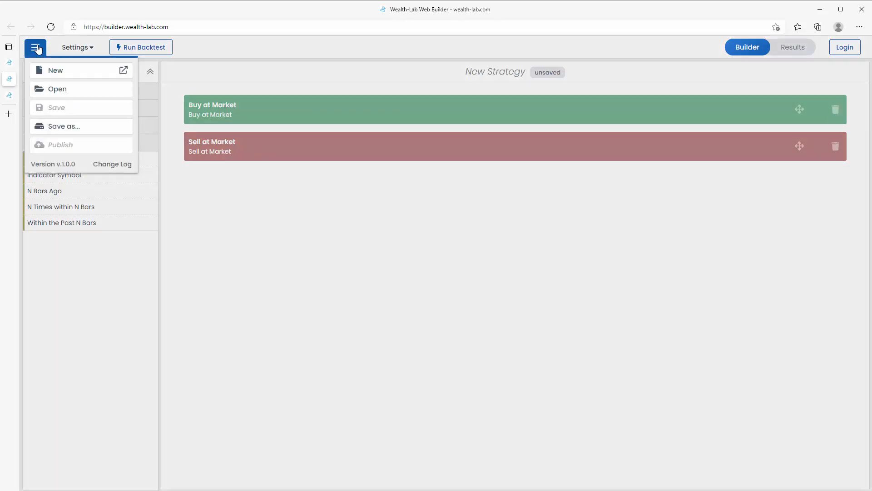
{"action": "left_click", "coordinate": [56, 71]}
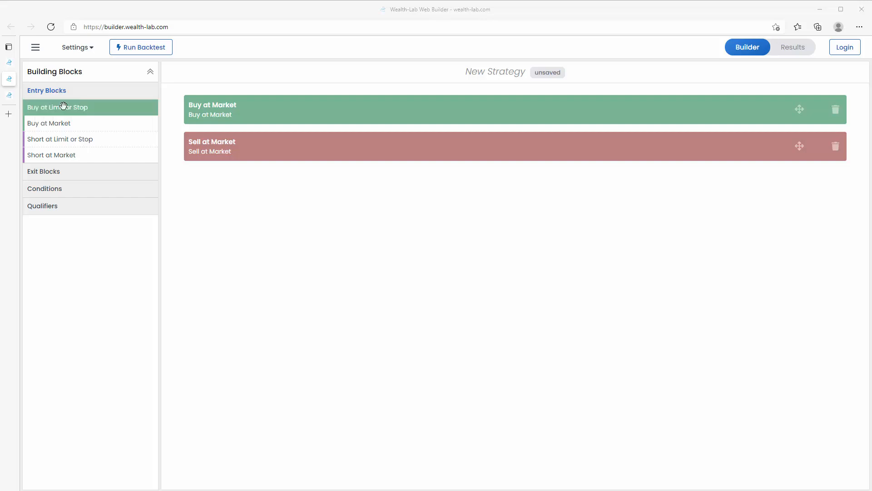
{"action": "mouse_move", "coordinate": [64, 107]}
{"action": "left_mouse_down"}
{"action": "mouse_move", "coordinate": [286, 124]}
{"action": "mouse_move", "coordinate": [292, 116]}
{"action": "left_mouse_up"}
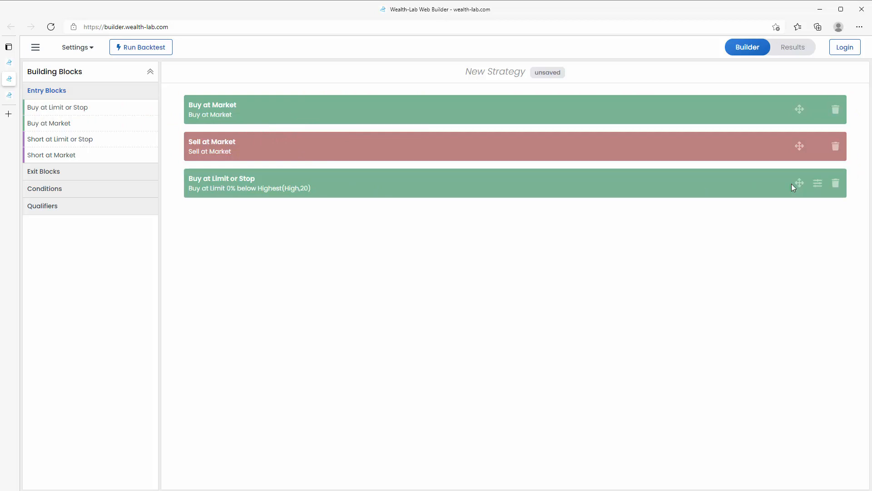
{"action": "left_click_drag", "start_coordinate": [799, 183], "coordinate": [790, 106]}
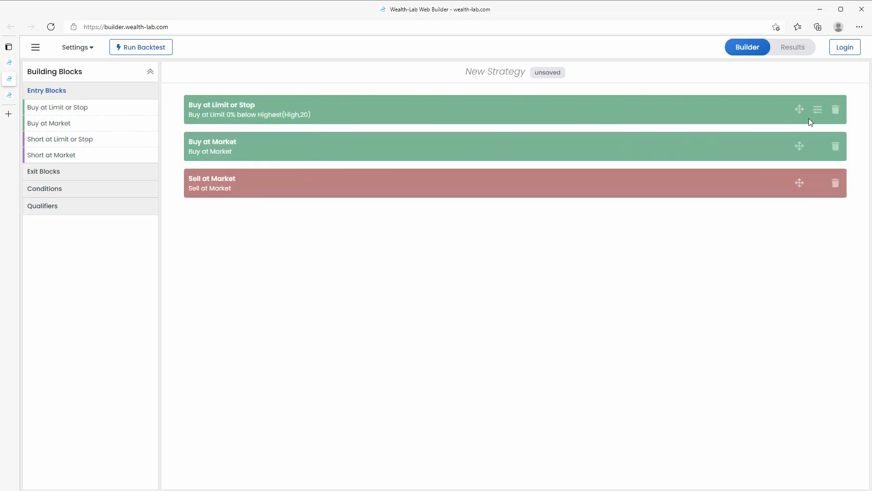
{"action": "left_click", "coordinate": [838, 110]}
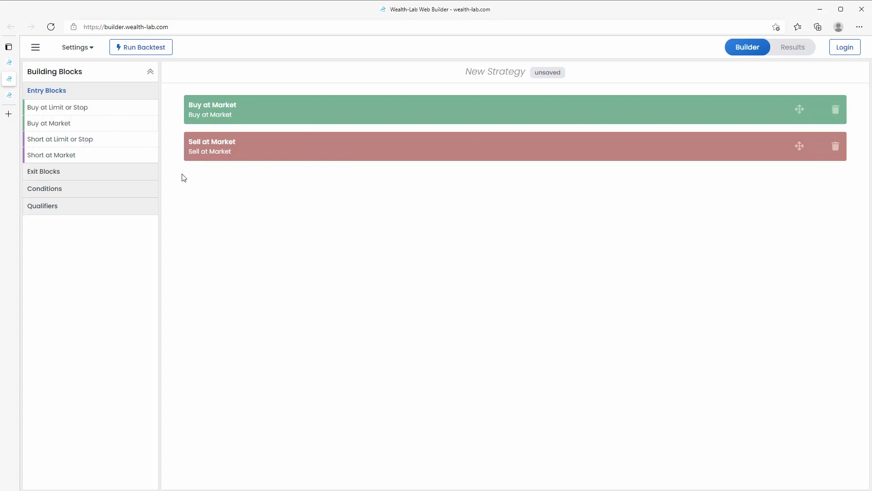
Step: Expand the Conditions section of the Building Blocks sidebar
{"action": "left_click", "coordinate": [65, 190]}
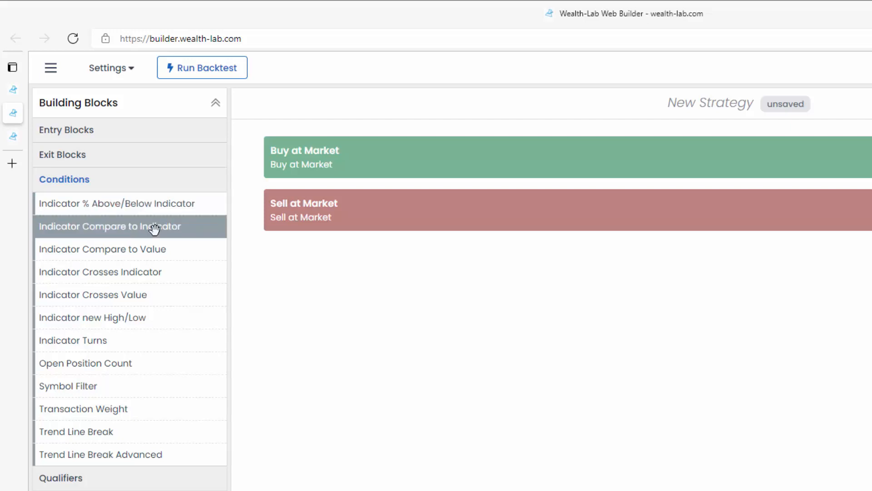
{"action": "left_click_drag", "start_coordinate": [109, 226], "coordinate": [477, 158]}
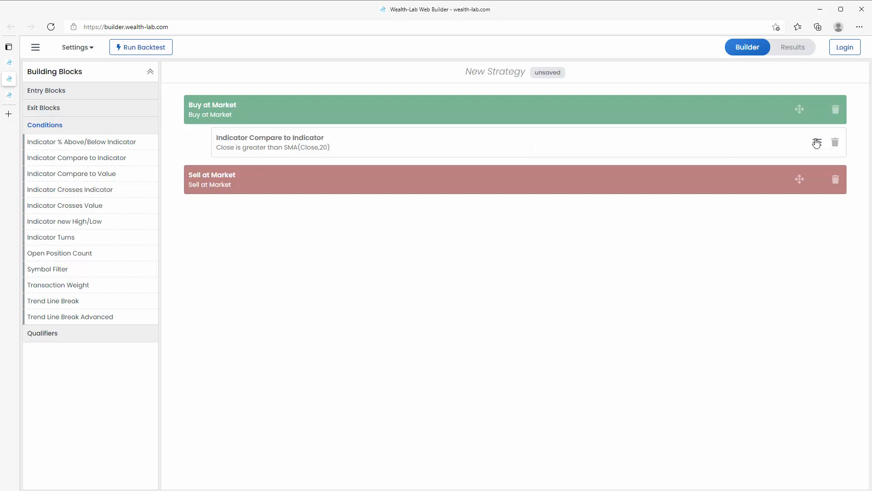
{"action": "left_click", "coordinate": [818, 143]}
{"action": "left_click", "coordinate": [486, 138]}
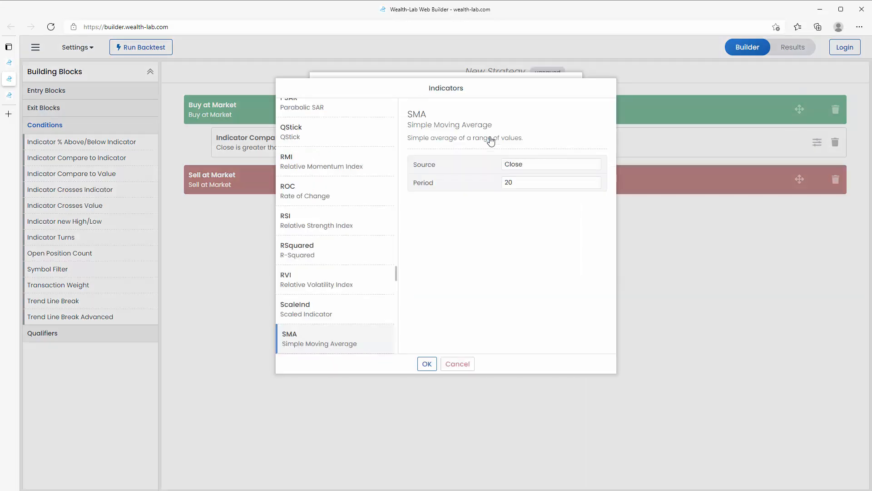
{"action": "left_click", "coordinate": [522, 181]}
{"action": "left_click", "coordinate": [426, 363]}
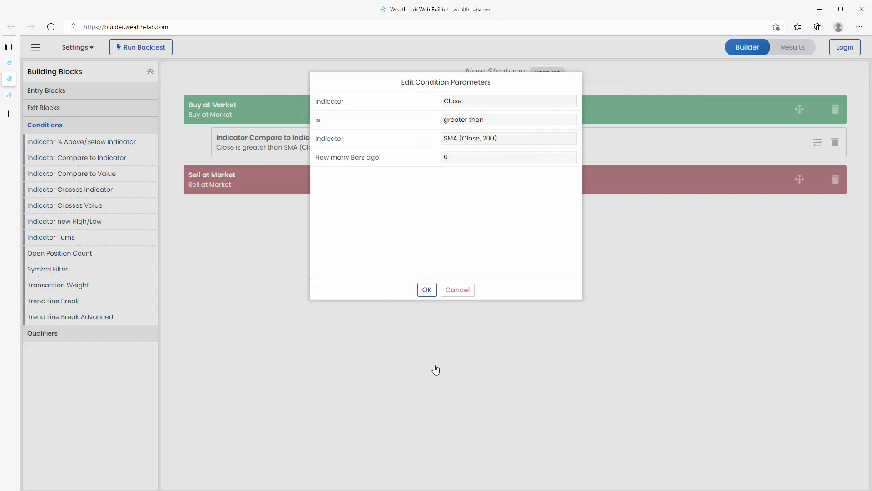
{"action": "left_click", "coordinate": [428, 289]}
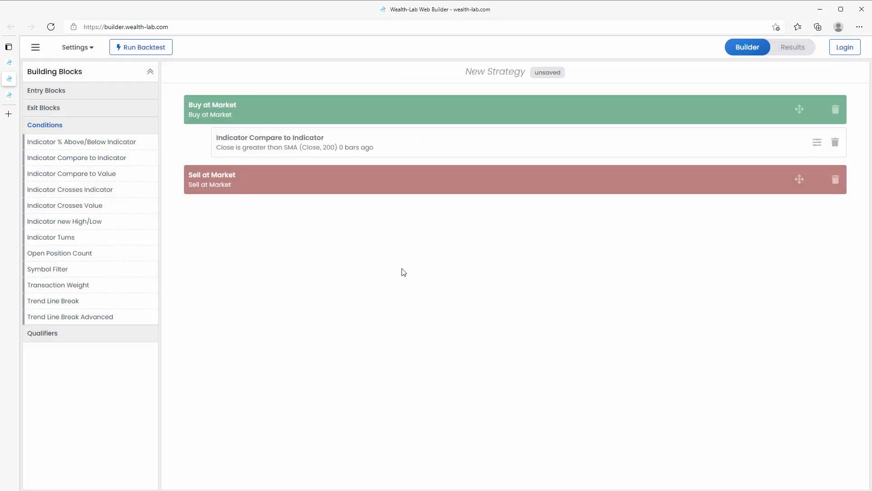
Step: Add an Indicator Crosses Indicator buy condition with SMA(Close,8) as the first indicator
{"action": "left_click_drag", "start_coordinate": [113, 189], "coordinate": [345, 114]}
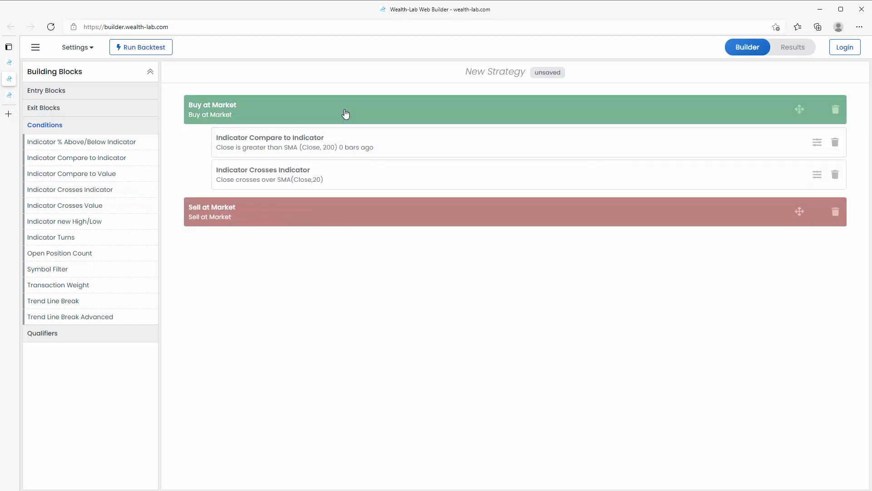
{"action": "left_click", "coordinate": [817, 176]}
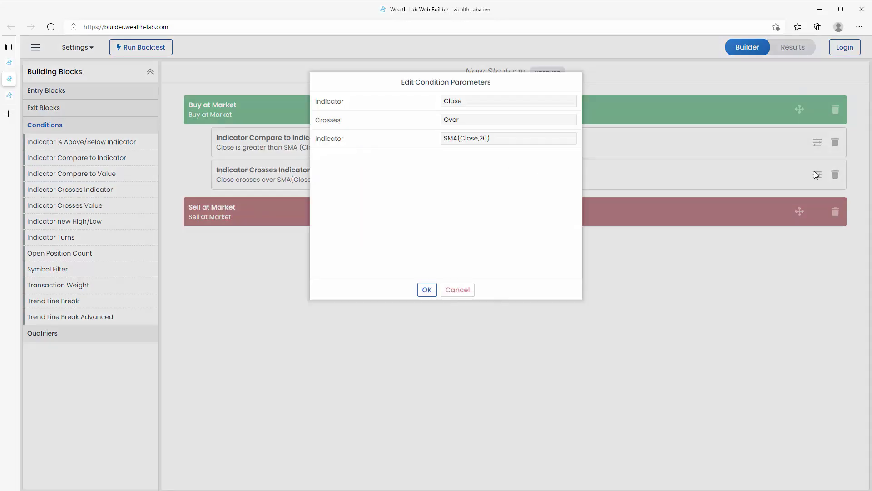
{"action": "left_click", "coordinate": [503, 102]}
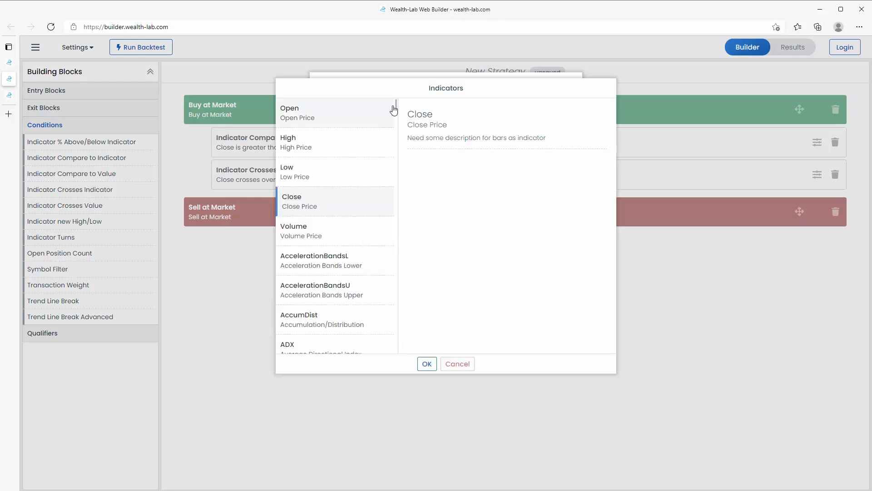
{"action": "left_click_drag", "start_coordinate": [395, 106], "coordinate": [396, 278]}
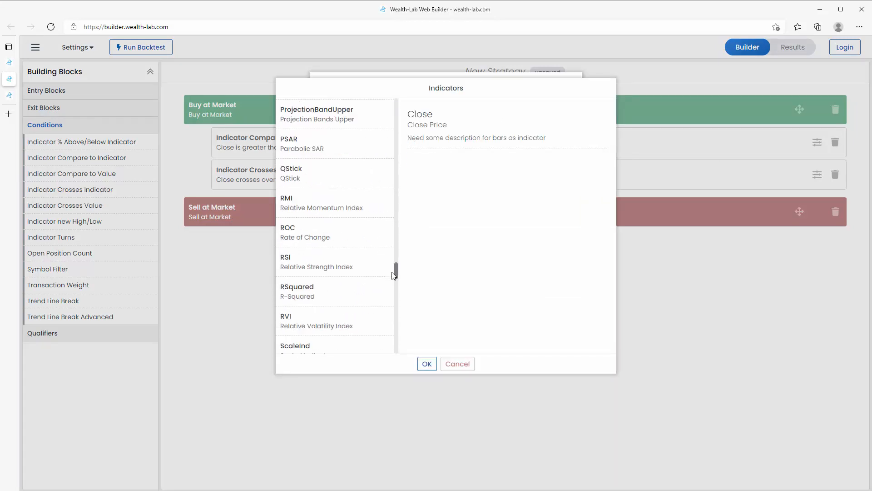
{"action": "left_click", "coordinate": [349, 277]}
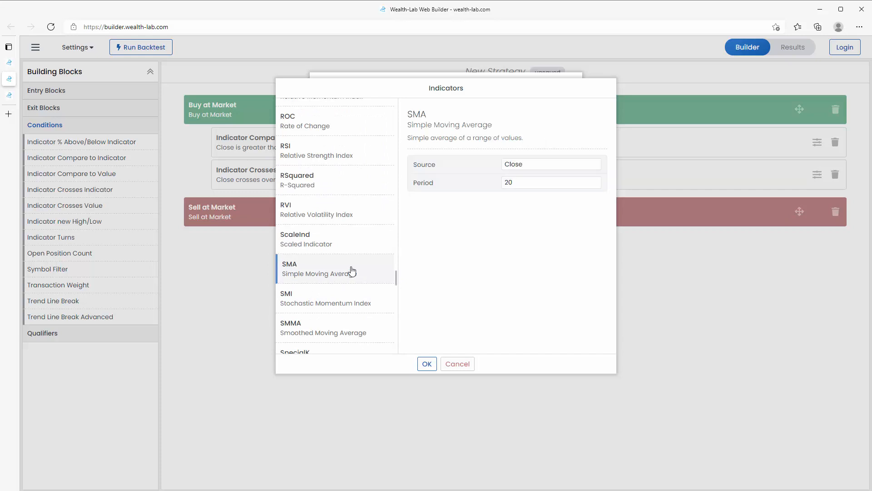
{"action": "left_click", "coordinate": [527, 183]}
{"action": "left_click_drag", "start_coordinate": [526, 183], "coordinate": [498, 185]}
{"action": "type", "text": "8"}
{"action": "left_click", "coordinate": [427, 365]}
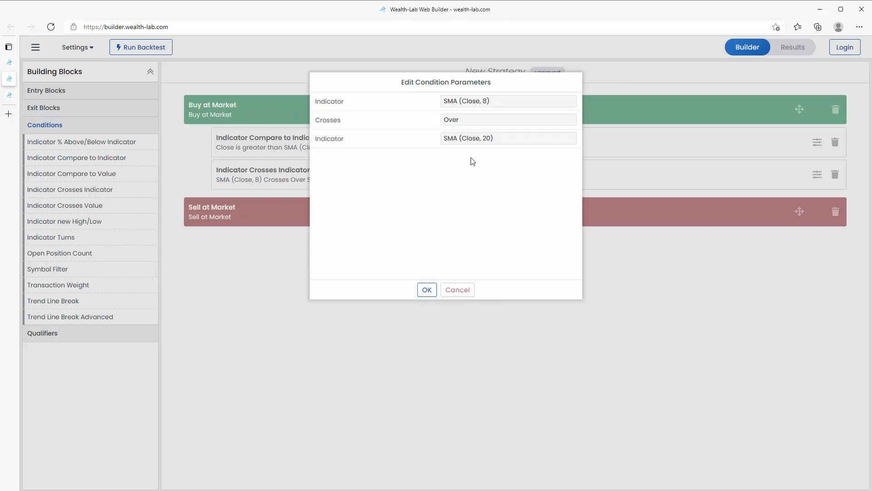
Step: Set the second indicator to SMA(Close,21) and save the crossover condition
{"action": "left_click", "coordinate": [500, 140]}
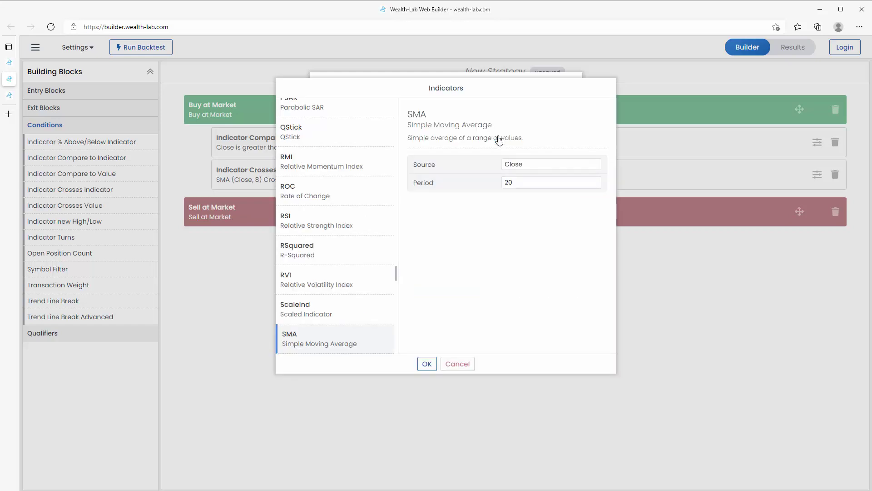
{"action": "double_click", "coordinate": [526, 183]}
{"action": "type", "text": "2"}
{"action": "left_click", "coordinate": [426, 363]}
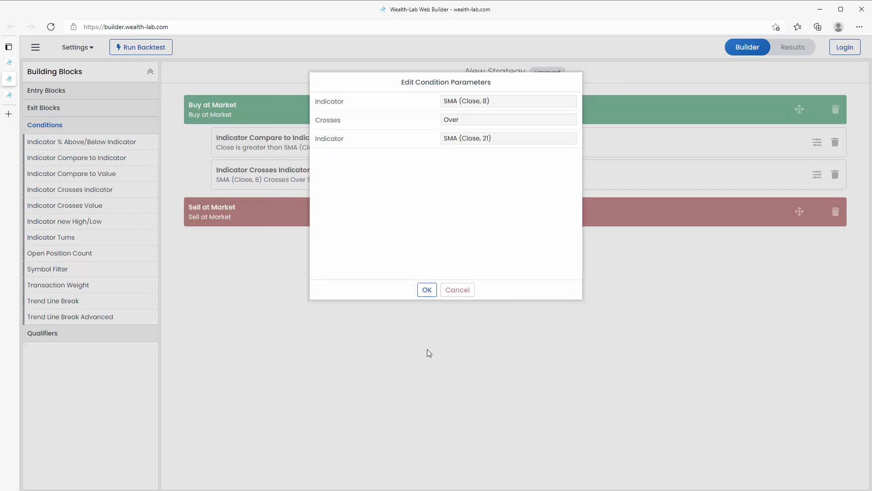
{"action": "left_click", "coordinate": [427, 292]}
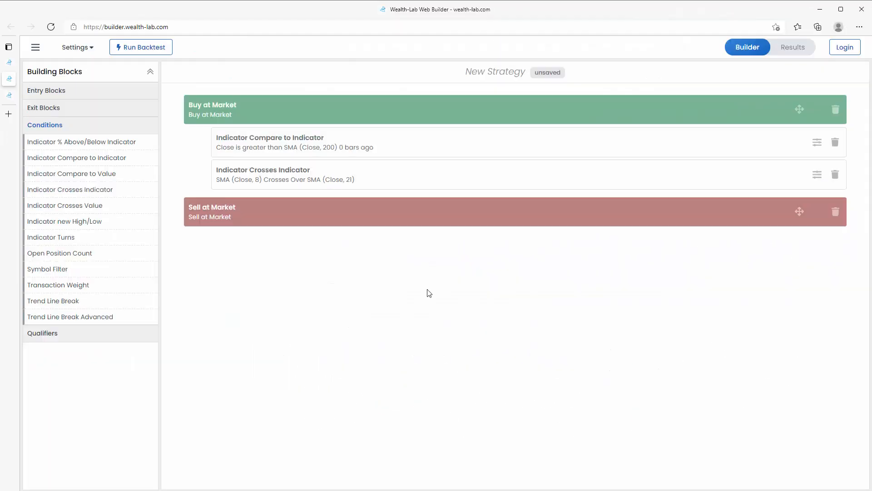
Step: Add an Indicator Crosses Indicator sell condition with SMA(Close,8) as the first indicator
{"action": "left_click_drag", "start_coordinate": [70, 190], "coordinate": [314, 223]}
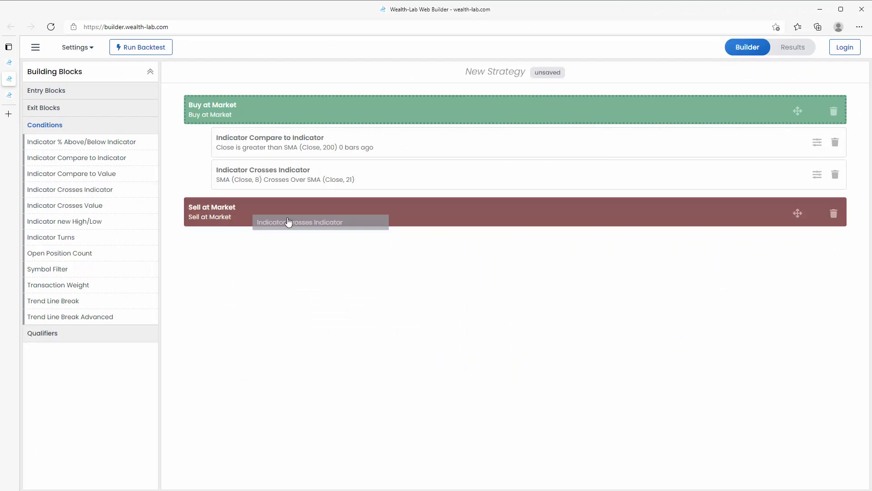
{"action": "left_click", "coordinate": [816, 245]}
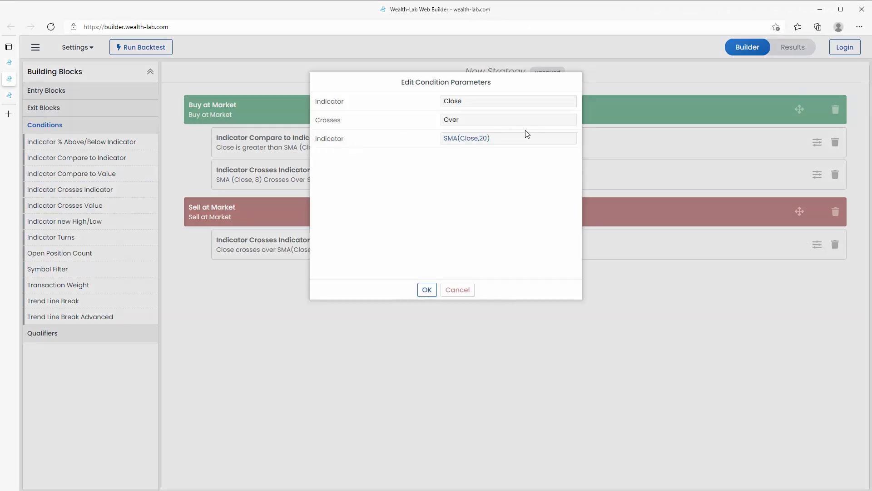
{"action": "left_click", "coordinate": [477, 103]}
{"action": "left_click_drag", "start_coordinate": [397, 106], "coordinate": [395, 288]}
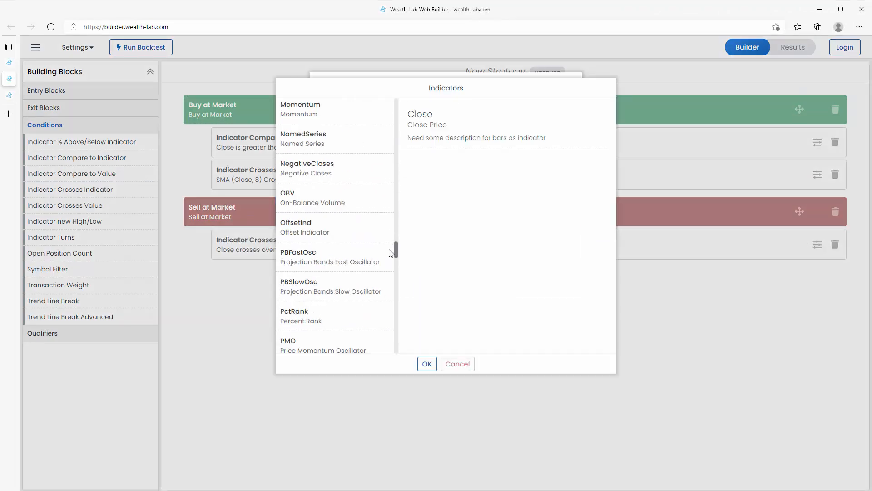
{"action": "left_click", "coordinate": [318, 134]}
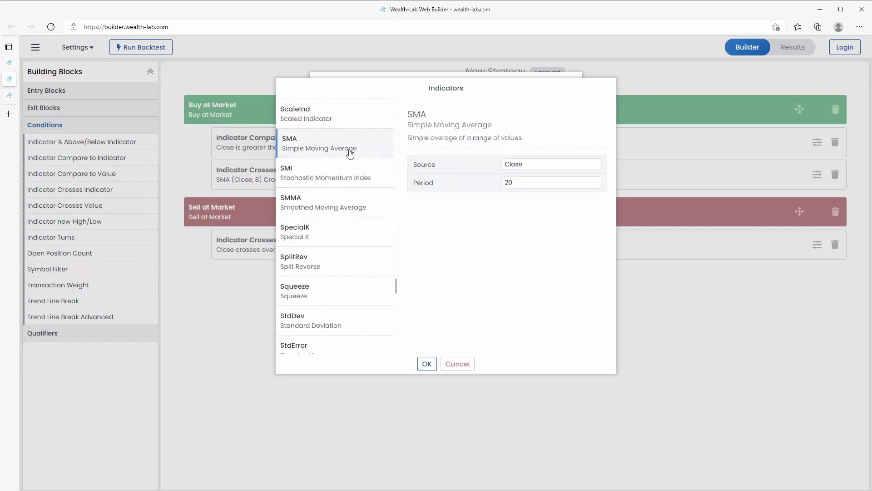
{"action": "double_click", "coordinate": [530, 183]}
{"action": "type", "text": "8"}
{"action": "left_click", "coordinate": [427, 364]}
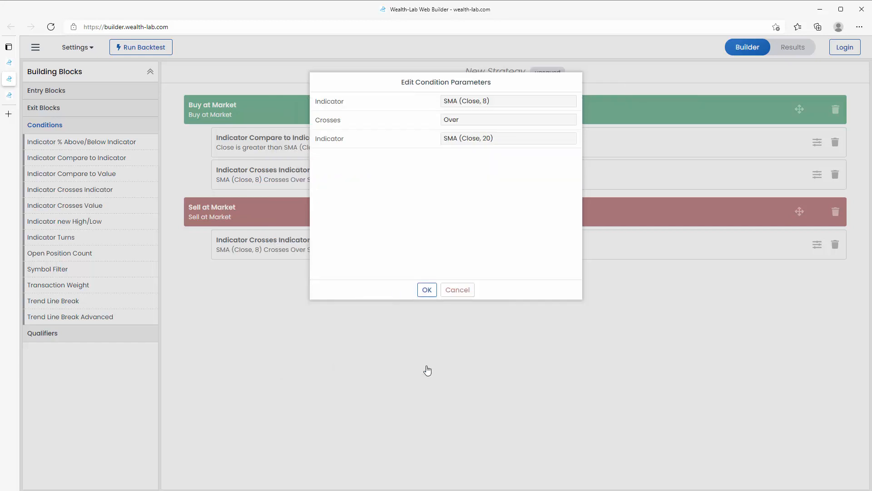
Step: Set the direction to Crosses Under with SMA(Close,21) and save the sell condition
{"action": "left_click", "coordinate": [467, 119]}
{"action": "left_click", "coordinate": [454, 142]}
{"action": "left_click", "coordinate": [483, 139]}
{"action": "double_click", "coordinate": [521, 183]}
{"action": "type", "text": "21"}
{"action": "left_click", "coordinate": [426, 363]}
{"action": "left_click", "coordinate": [428, 288]}
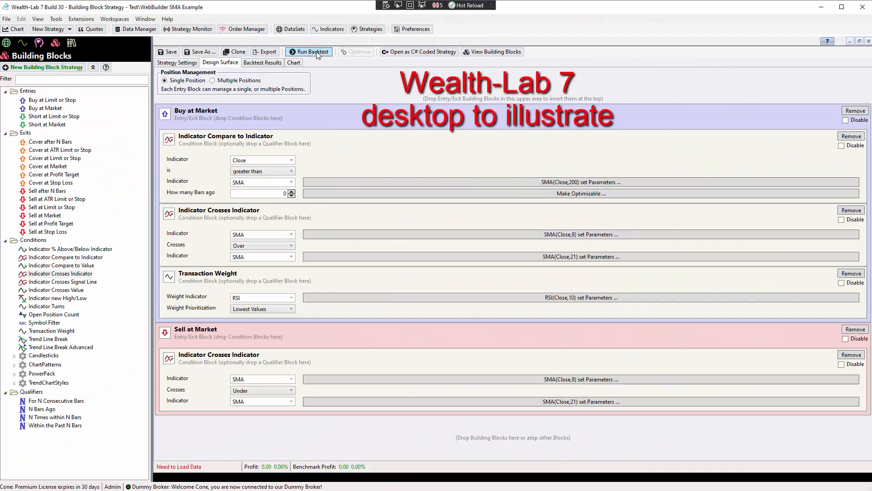
Step: Backtest the strategy, review positions with open ones on top, and view signals sorted by weight
{"action": "left_click", "coordinate": [317, 52]}
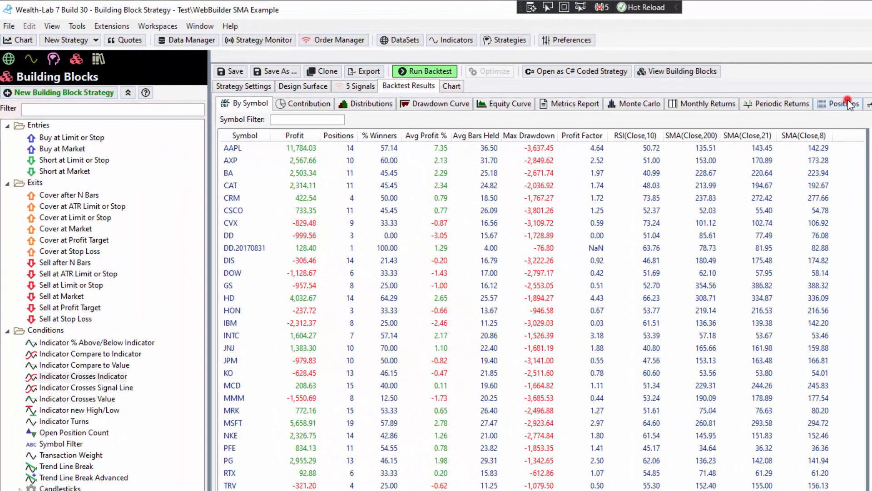
{"action": "left_click", "coordinate": [613, 75]}
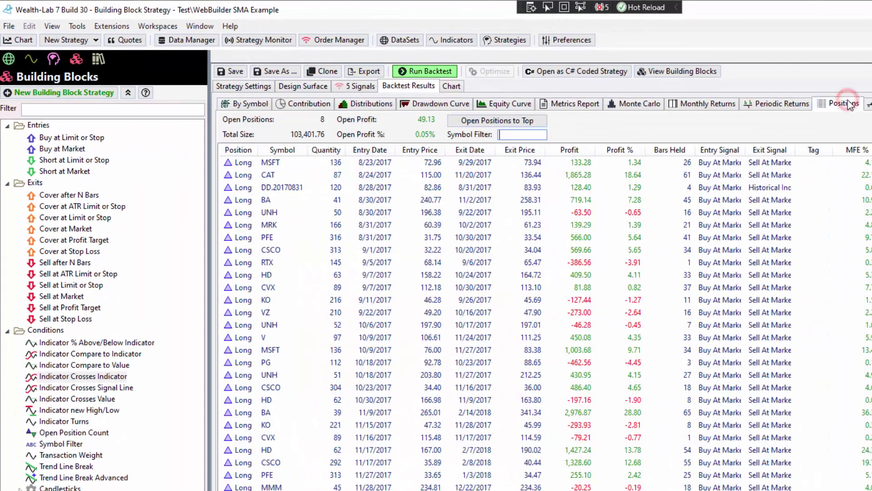
{"action": "left_click", "coordinate": [537, 121]}
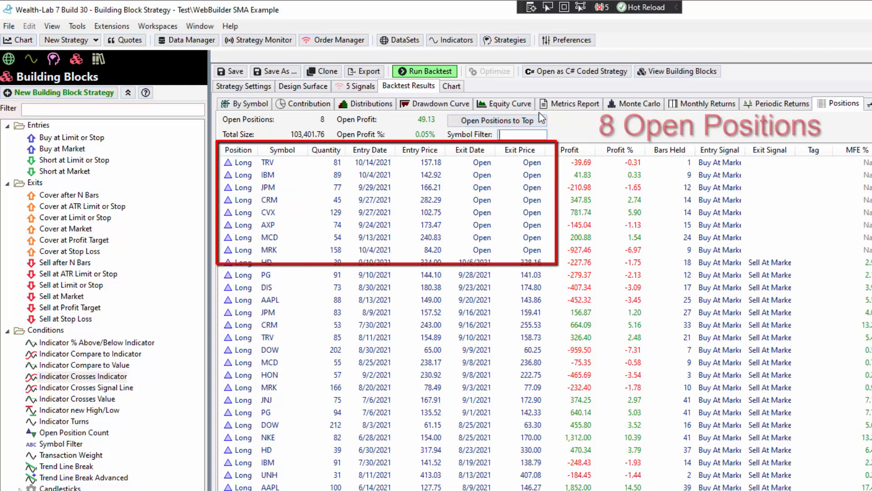
{"action": "left_click", "coordinate": [355, 86]}
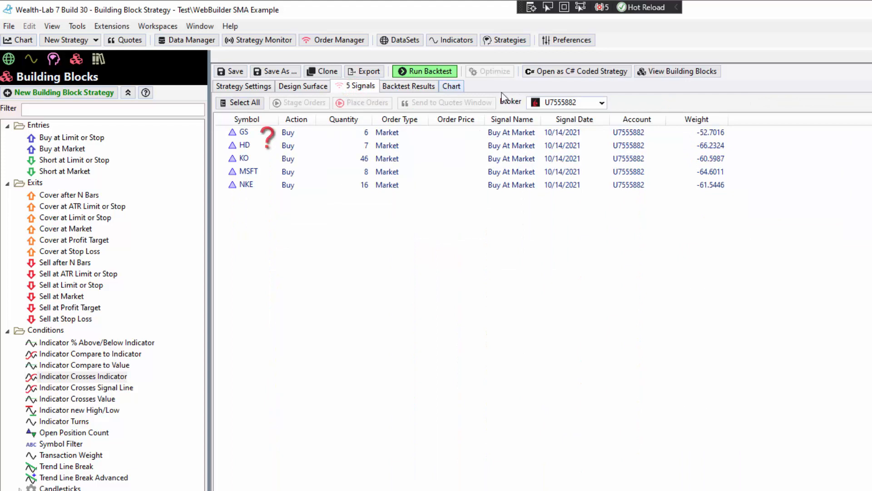
{"action": "left_click", "coordinate": [696, 119]}
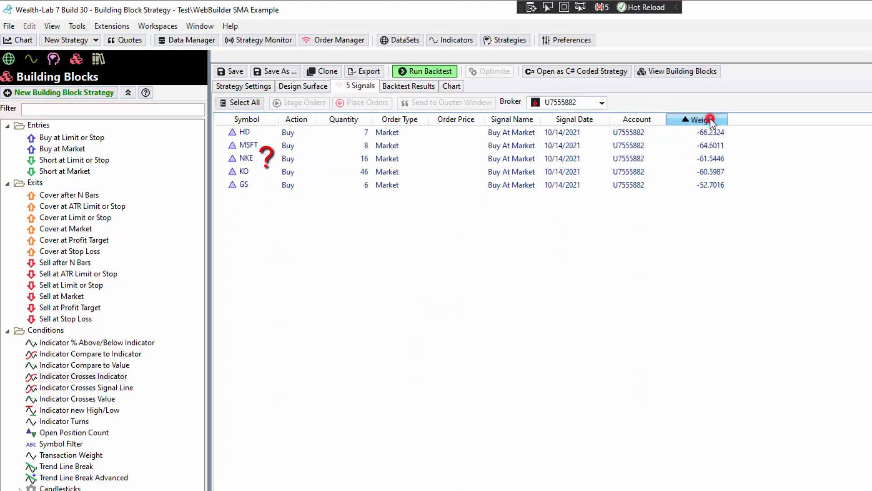
{"action": "left_click", "coordinate": [712, 123]}
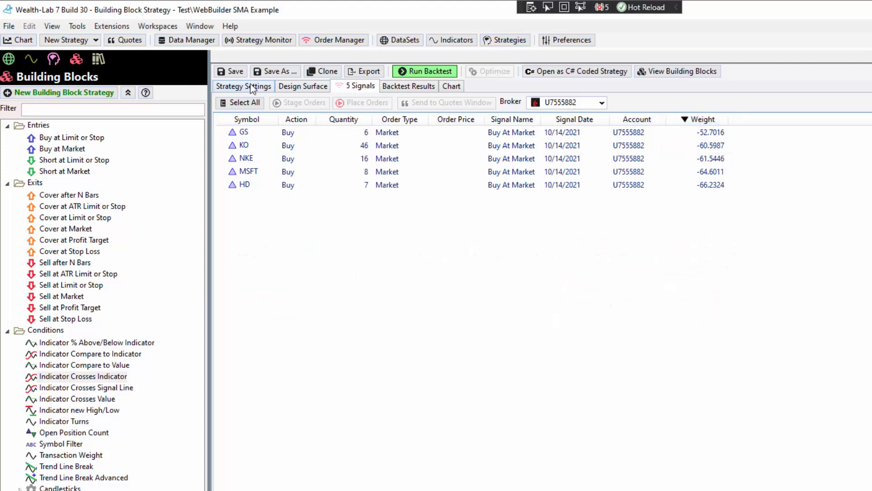
Step: Extend the backtest end date to 10/15/2021 and rerun it
{"action": "left_click", "coordinate": [243, 86]}
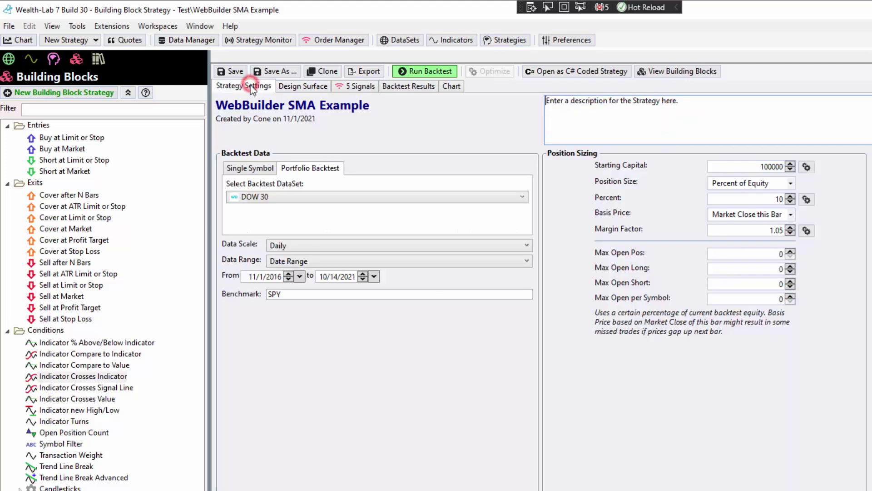
{"action": "left_click", "coordinate": [363, 274]}
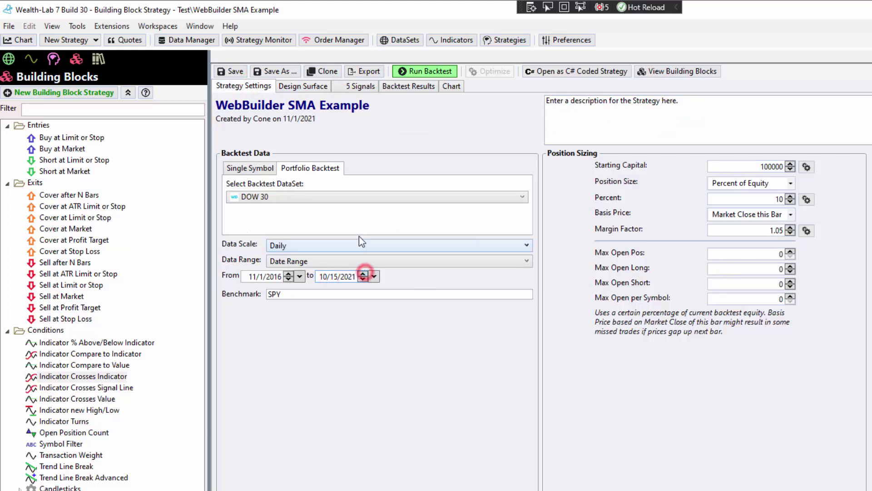
{"action": "left_click", "coordinate": [429, 72]}
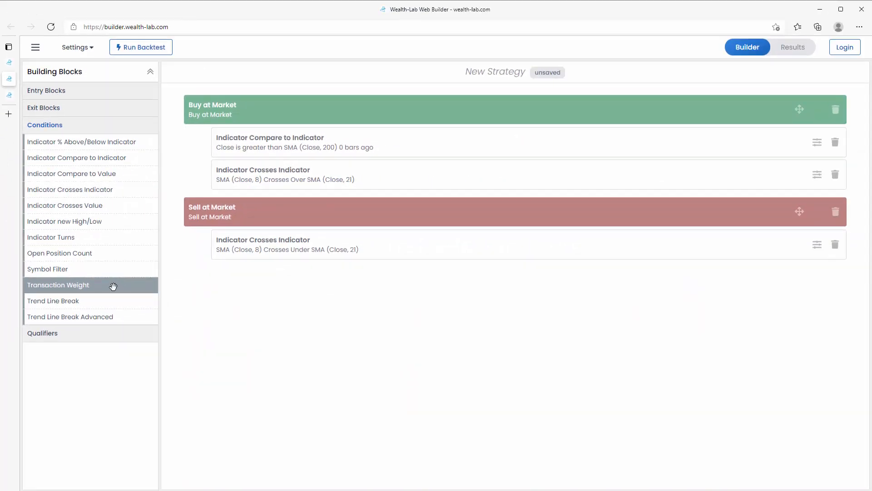
Step: Add a Transaction Weight to the buy block using RSI(Close,10)
{"action": "left_click_drag", "start_coordinate": [113, 284], "coordinate": [309, 114]}
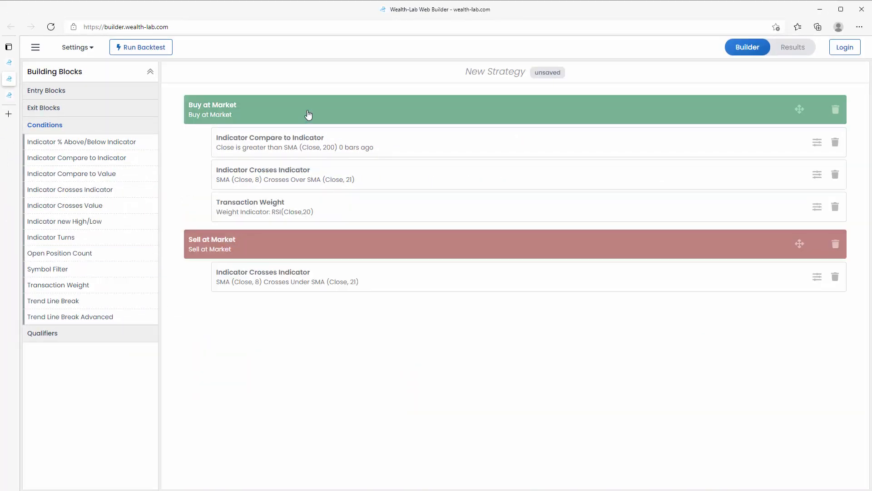
{"action": "left_click", "coordinate": [816, 206]}
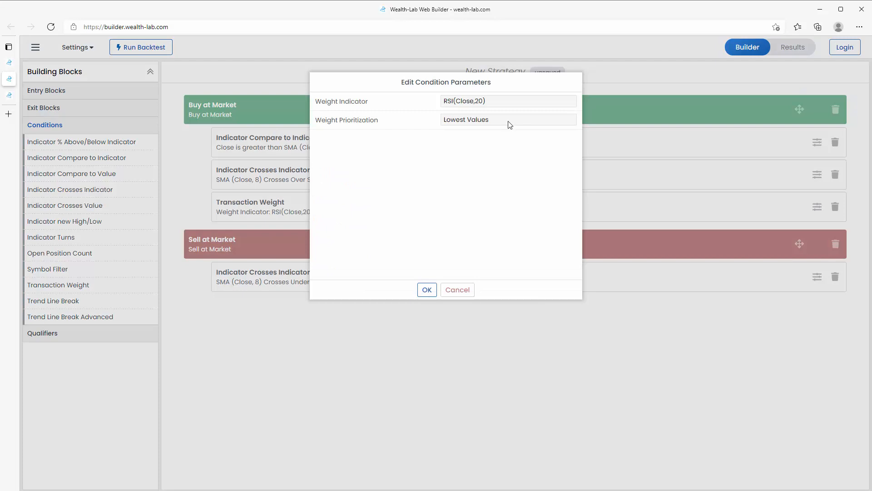
{"action": "left_click", "coordinate": [501, 102]}
{"action": "double_click", "coordinate": [520, 192]}
{"action": "type", "text": "1"}
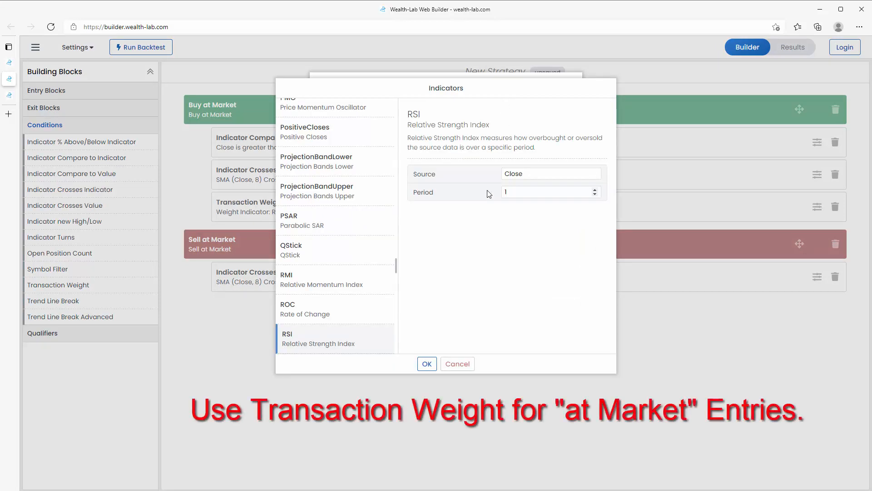
{"action": "type", "text": "0"}
{"action": "left_click", "coordinate": [426, 363]}
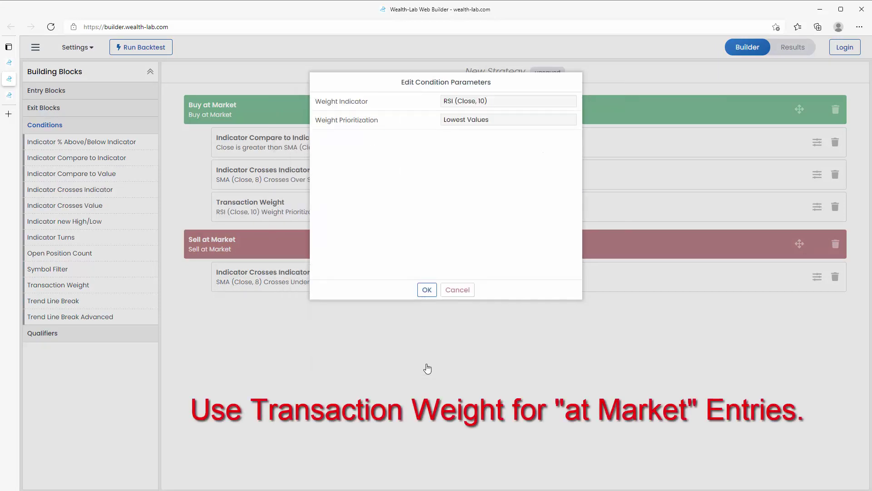
{"action": "left_click", "coordinate": [427, 289]}
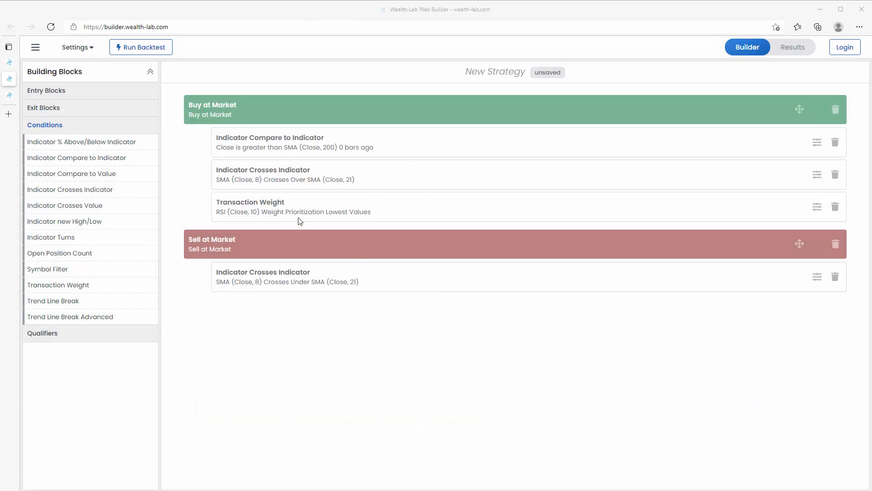
Step: Limit the backtest to the most recent 5 years and run it
{"action": "left_click", "coordinate": [85, 50]}
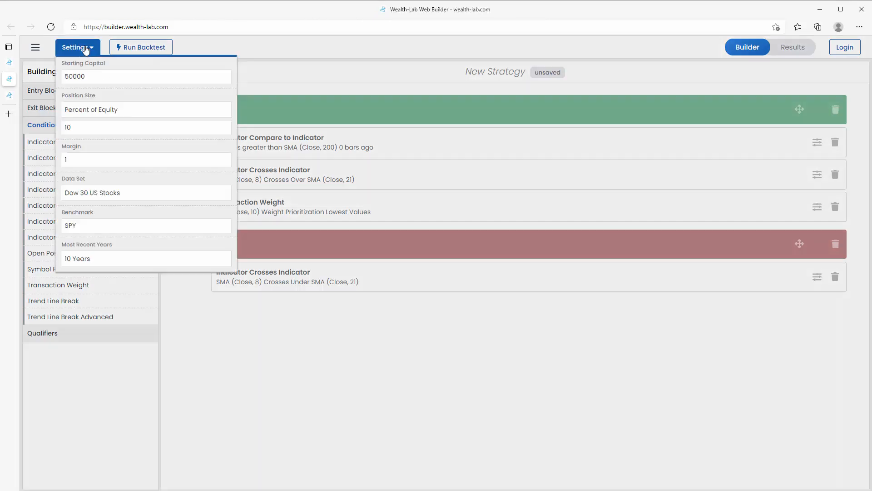
{"action": "left_click", "coordinate": [103, 260]}
{"action": "left_click", "coordinate": [106, 283]}
{"action": "left_click", "coordinate": [181, 297]}
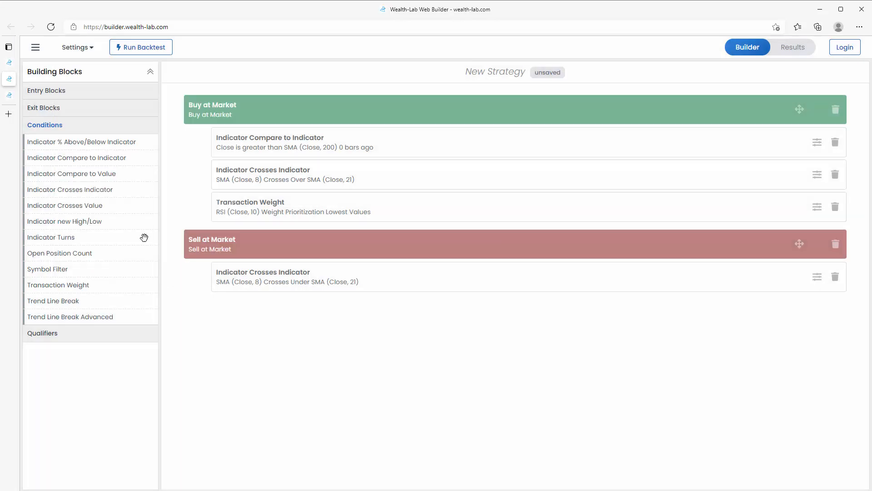
{"action": "left_click", "coordinate": [144, 47]}
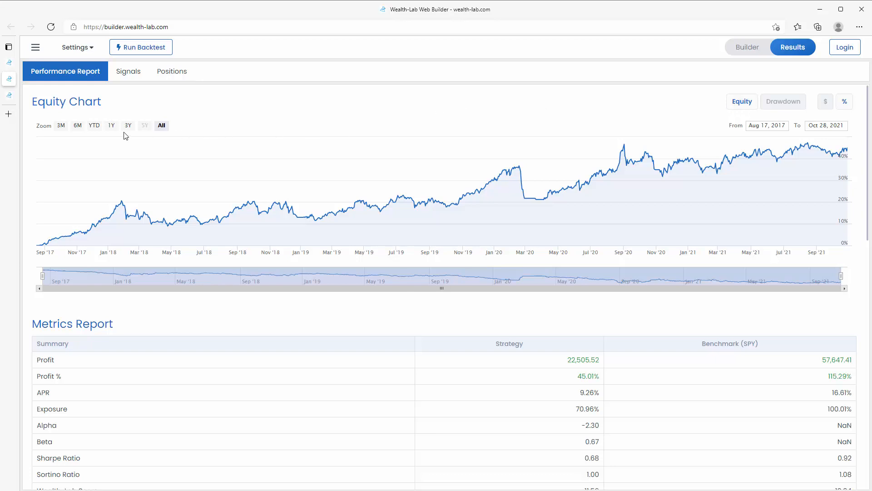
Step: Try 1Y and All zoom, then view the drawdown chart in dollars and back in percent
{"action": "left_click", "coordinate": [111, 125]}
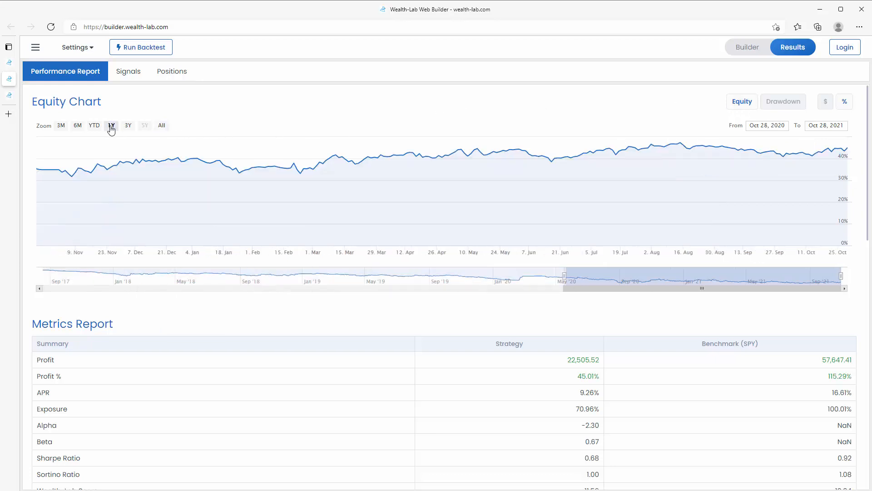
{"action": "left_click", "coordinate": [162, 125]}
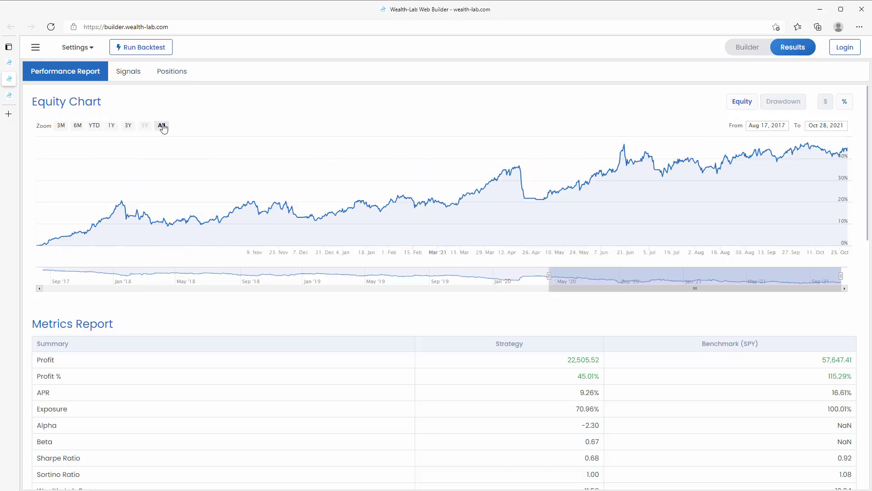
{"action": "left_click", "coordinate": [783, 102]}
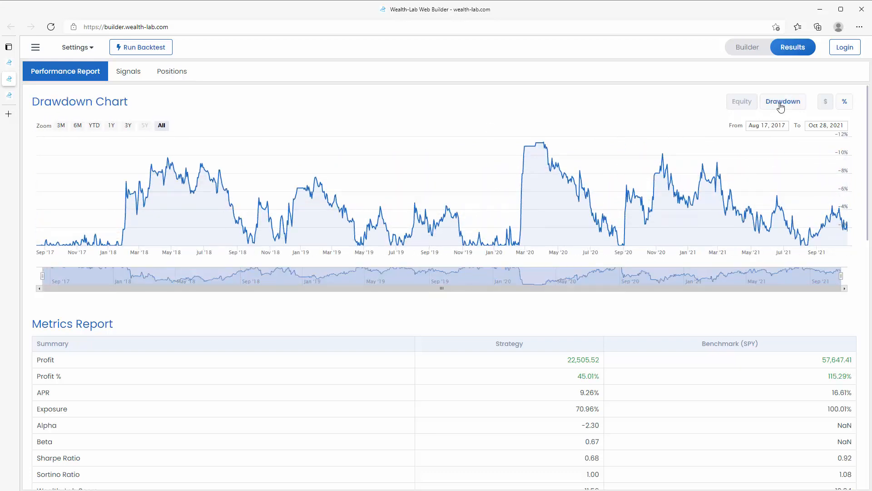
{"action": "left_click", "coordinate": [825, 101]}
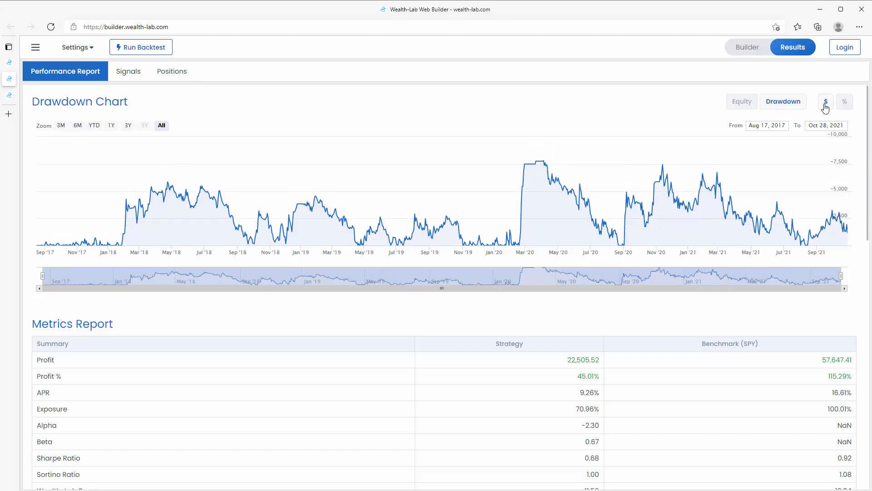
{"action": "left_click", "coordinate": [846, 103]}
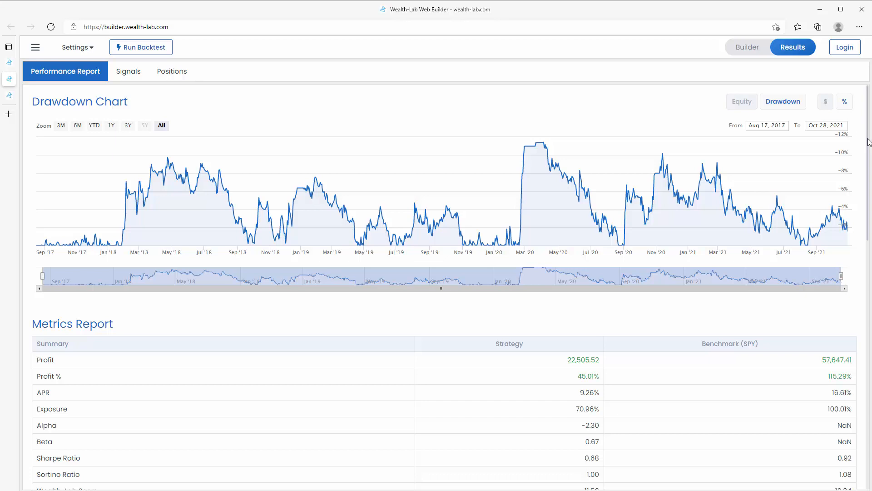
{"action": "left_click_drag", "start_coordinate": [868, 141], "coordinate": [858, 230]}
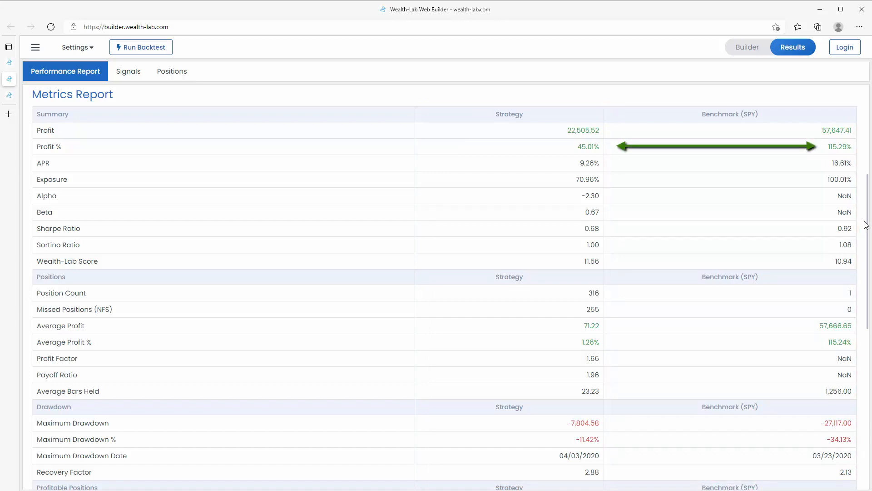
{"action": "left_click_drag", "start_coordinate": [865, 227], "coordinate": [851, 434]}
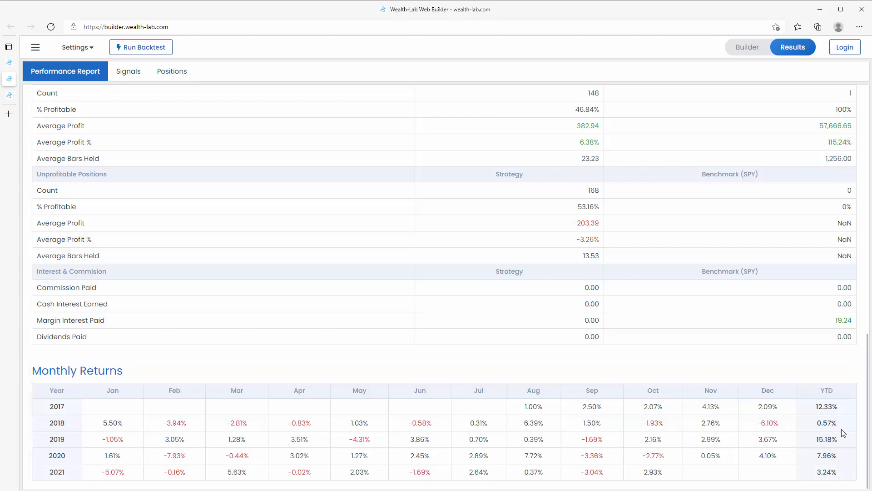
Step: Review the 2 pending signals (buy INTC, sell MCD) and the 100 backtest positions
{"action": "left_click", "coordinate": [128, 71]}
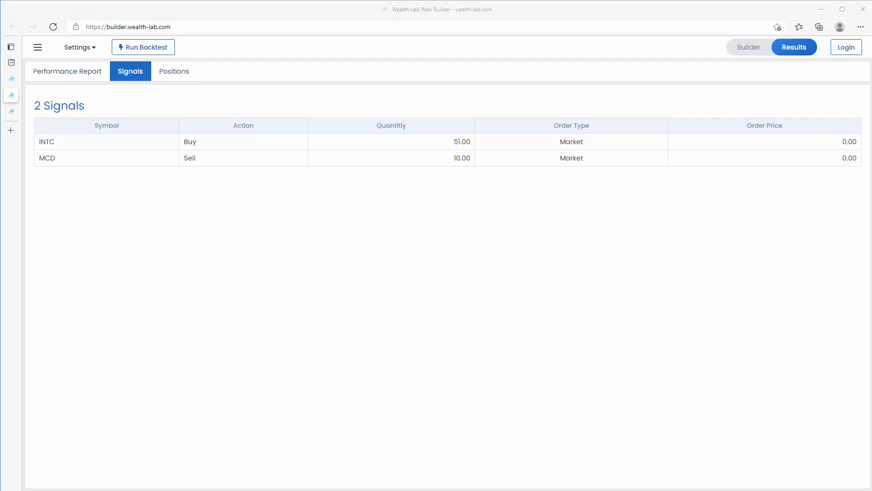
{"action": "left_click", "coordinate": [174, 71]}
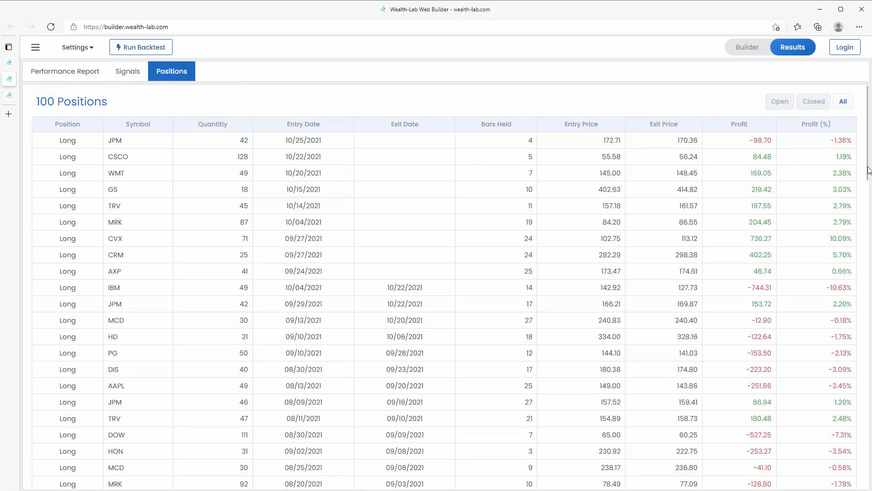
{"action": "mouse_move", "coordinate": [868, 170]}
{"action": "left_mouse_down"}
{"action": "mouse_move", "coordinate": [863, 361]}
{"action": "mouse_move", "coordinate": [866, 96]}
{"action": "left_mouse_up"}
{"action": "left_click", "coordinate": [779, 102]}
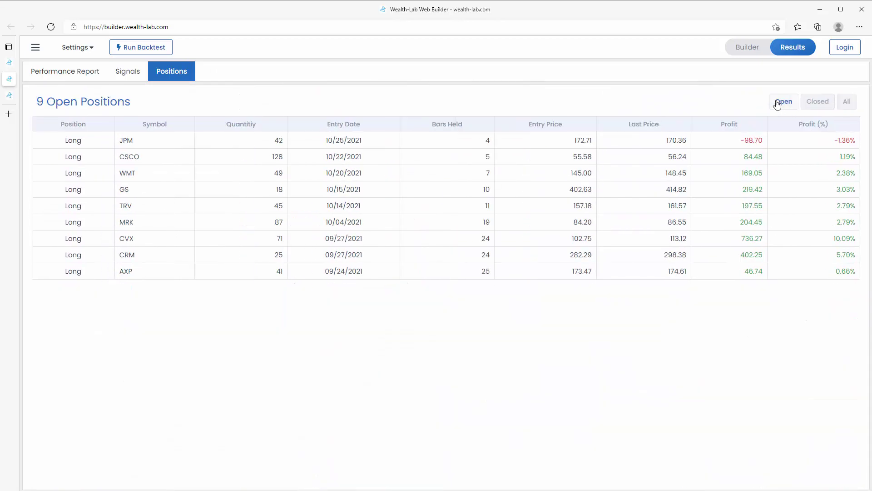
{"action": "left_click", "coordinate": [821, 101]}
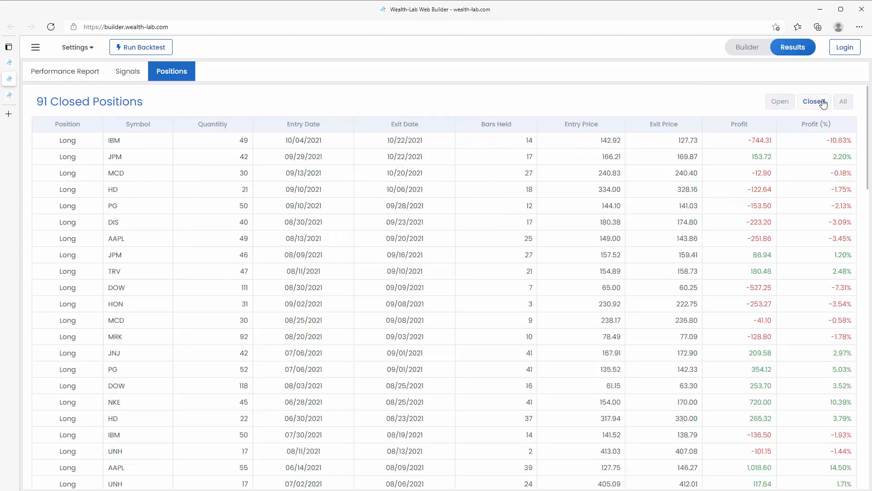
{"action": "left_click", "coordinate": [844, 102]}
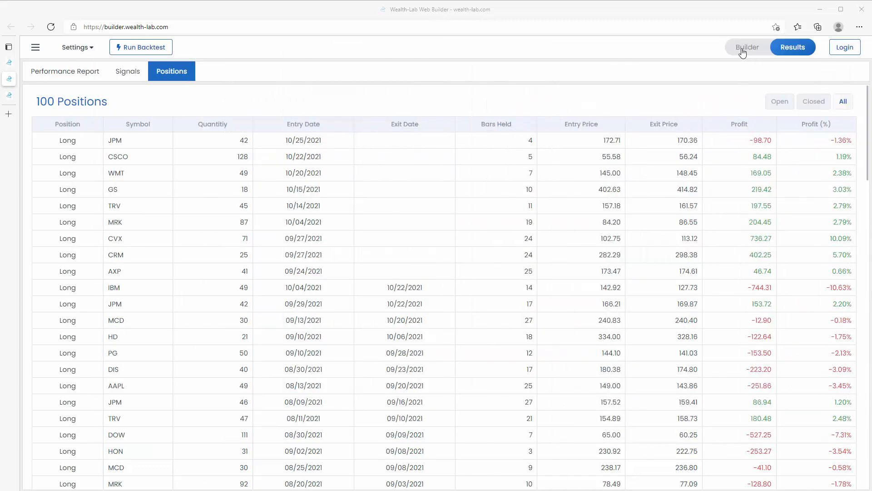
Step: Attach an Indicator Symbol qualifier to the close-above-SMA(200) condition and change its symbol from SPY to QQQ
{"action": "left_click", "coordinate": [742, 49]}
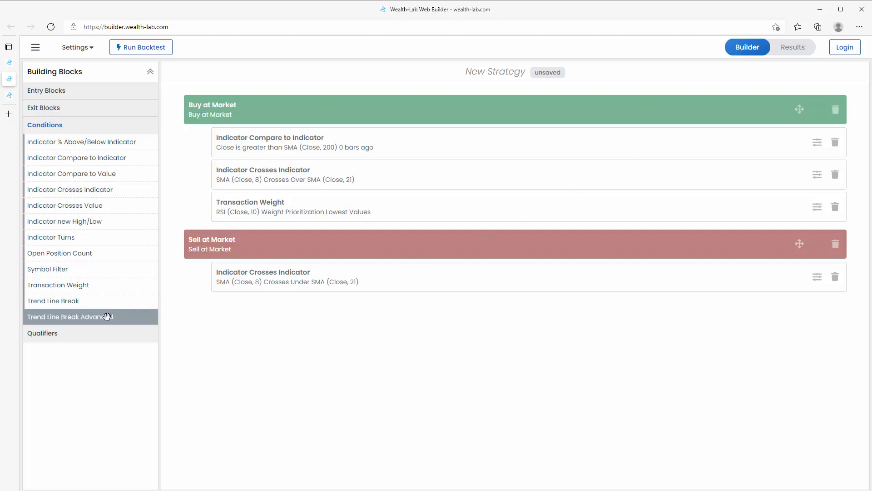
{"action": "left_click", "coordinate": [87, 338]}
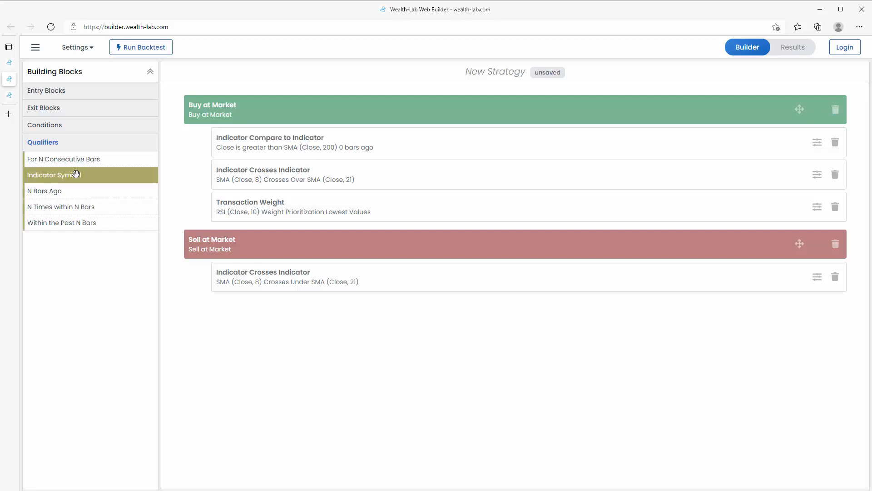
{"action": "left_click_drag", "start_coordinate": [75, 175], "coordinate": [359, 145]}
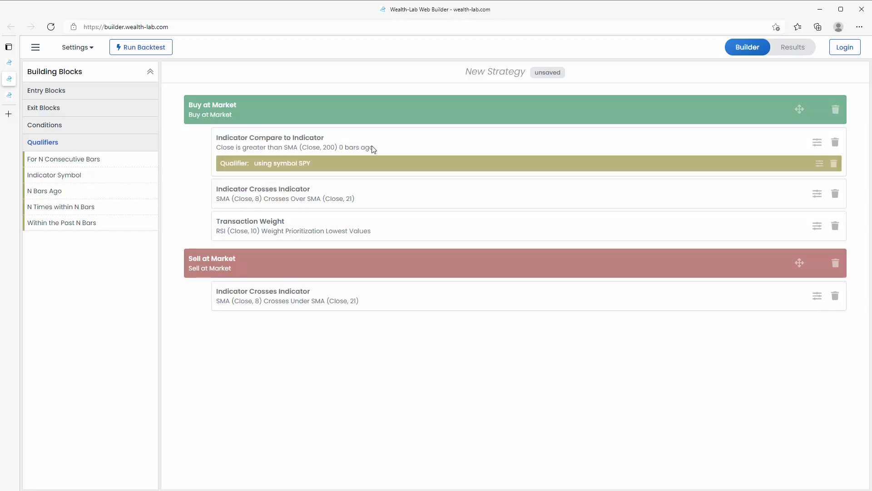
{"action": "left_click", "coordinate": [819, 164]}
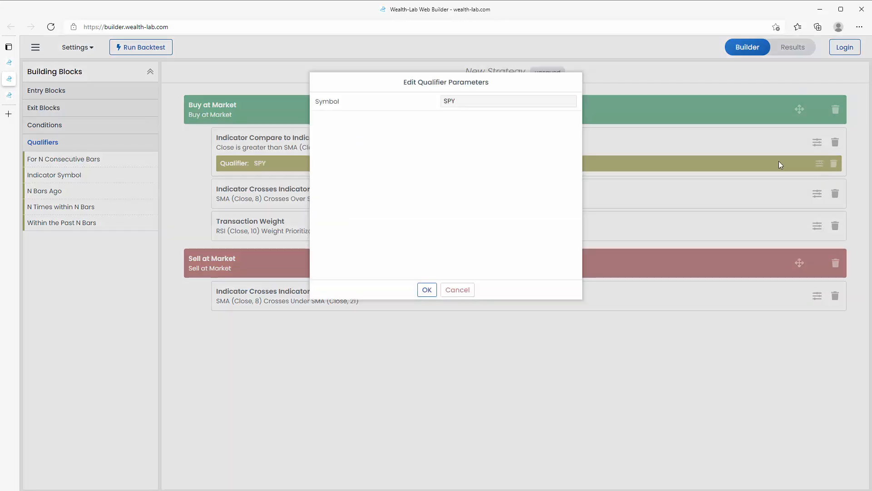
{"action": "double_click", "coordinate": [496, 101]}
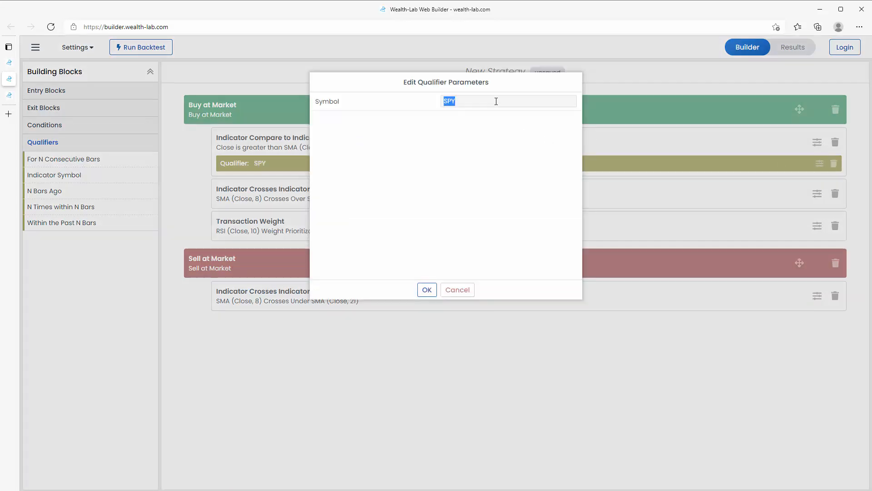
{"action": "type", "text": "QQQ"}
{"action": "left_click", "coordinate": [427, 290]}
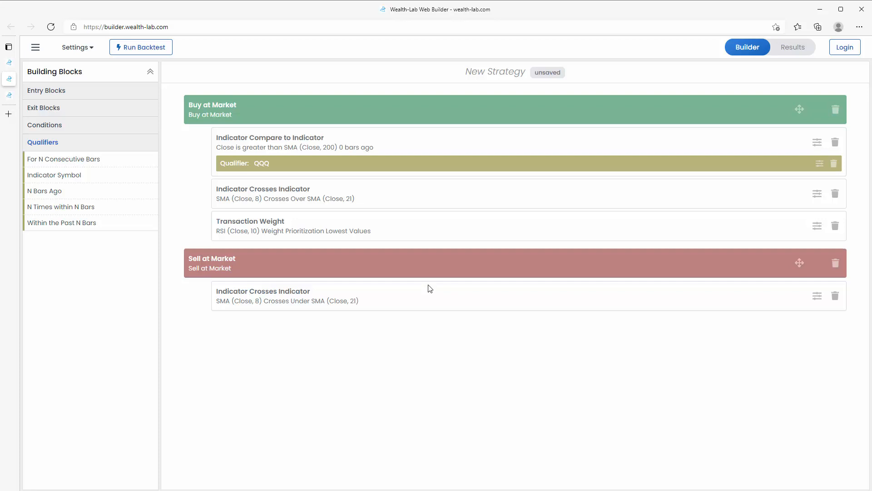
Step: Sign in to the Wealth-Lab account from the strategy menu
{"action": "left_click", "coordinate": [35, 46]}
{"action": "left_click", "coordinate": [65, 126]}
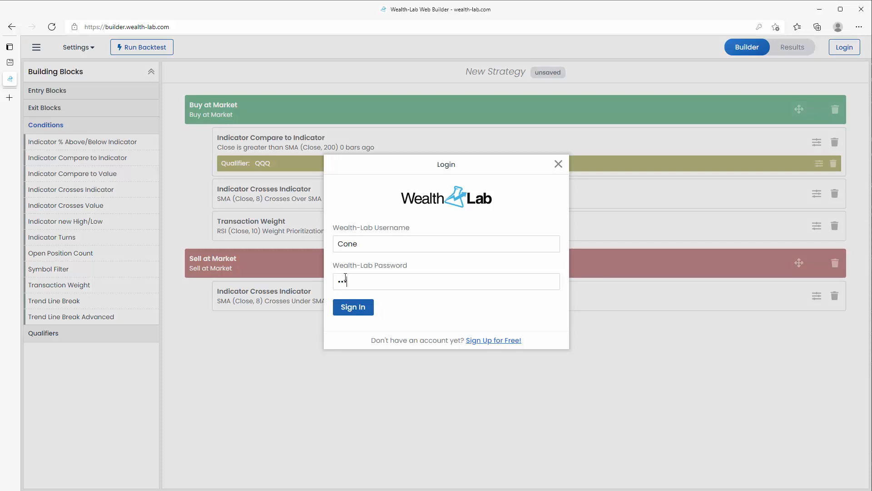
{"action": "key", "text": "Return"}
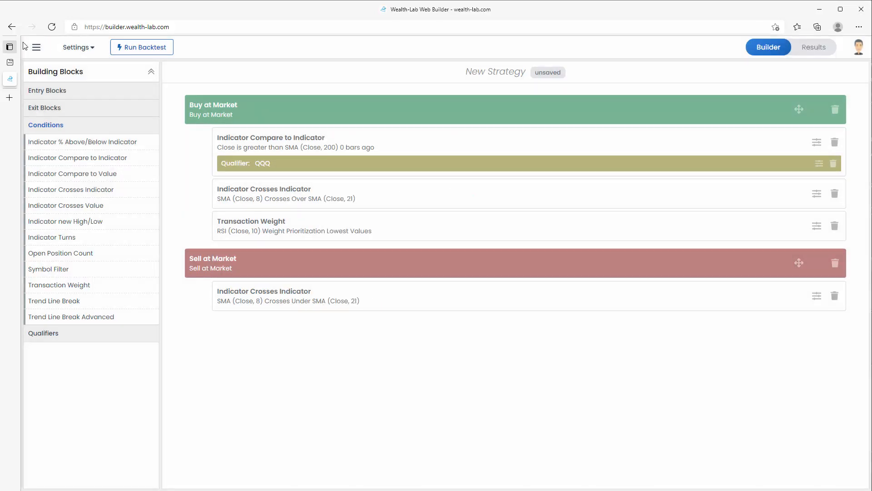
Step: Start Save As, naming the strategy 'My SMA Crossover' and beginning its description
{"action": "left_click", "coordinate": [36, 47]}
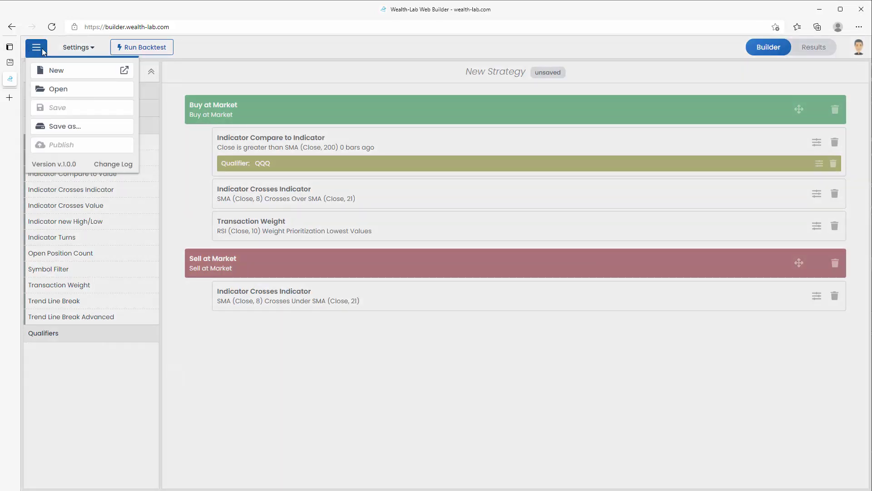
{"action": "left_click", "coordinate": [67, 127]}
{"action": "left_click", "coordinate": [336, 130]}
{"action": "type", "text": "My SMA Crossover"}
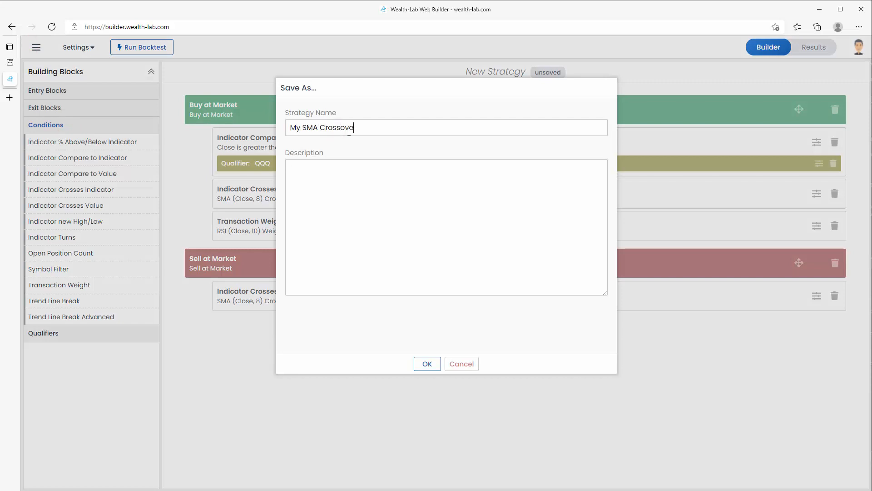
{"action": "left_click", "coordinate": [364, 206]}
{"action": "type", "text": "Typical SMA Crossover with"}
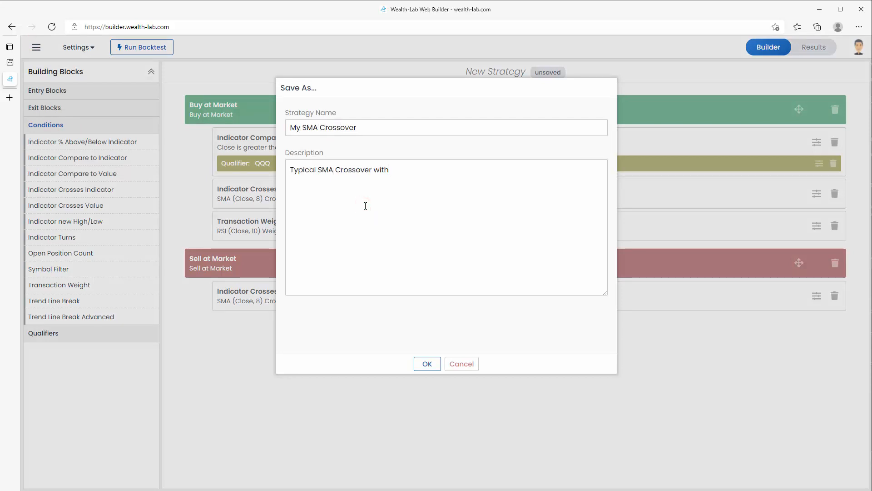
{"action": "type", "text": " a QQQ enabling condition."}
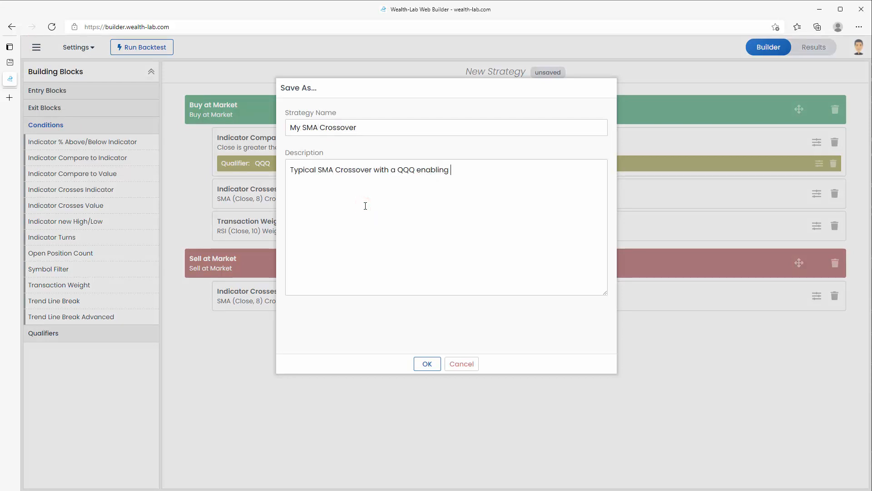